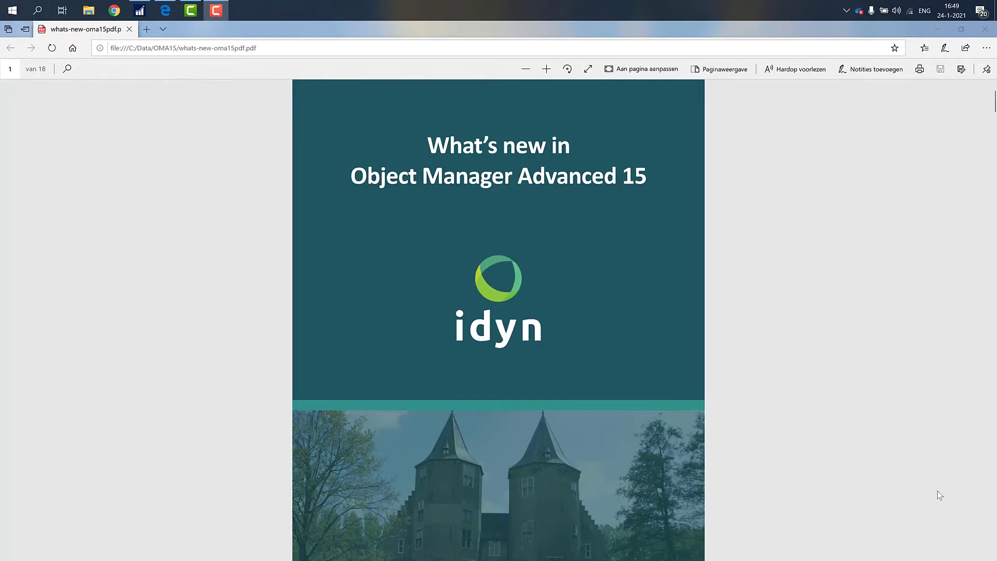
Step: Scroll the PDF past Syntax Tree and Interfaces to the Check Guidelines section on page 4
{"action": "scroll", "coordinate": [967, 465], "scroll_direction": "down", "scroll_amount": 10}
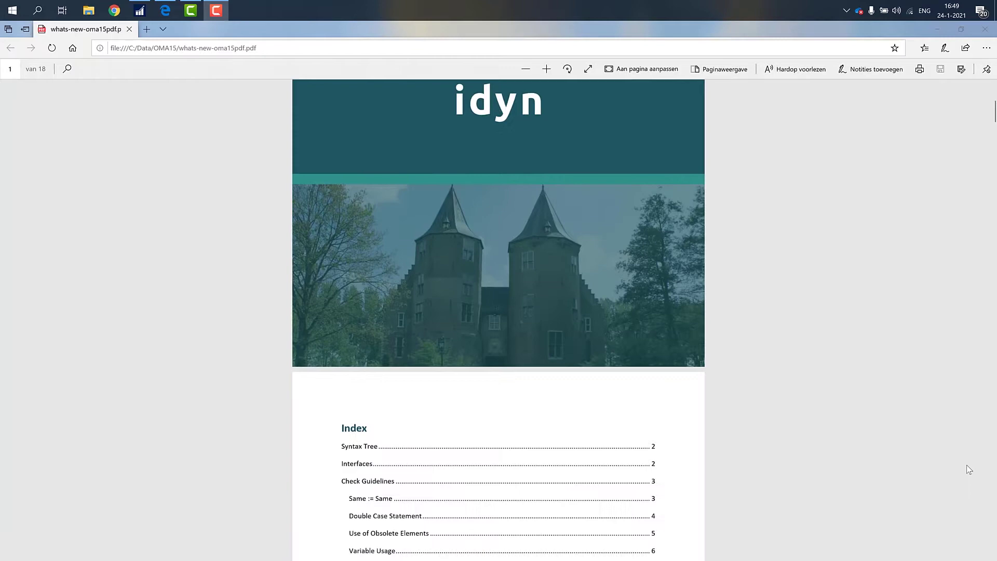
{"action": "scroll", "coordinate": [967, 465], "scroll_direction": "down", "scroll_amount": 10}
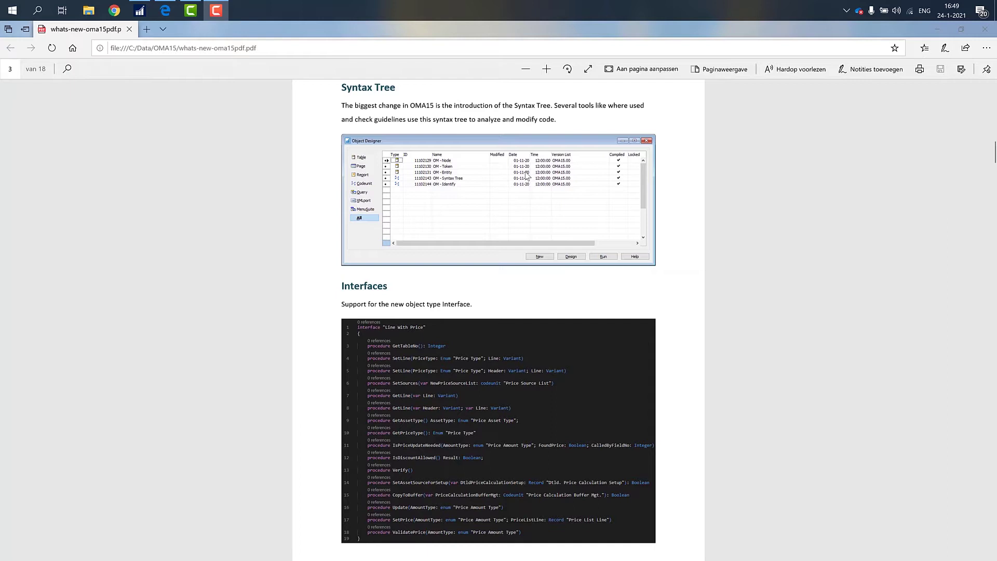
{"action": "scroll", "coordinate": [526, 176], "scroll_direction": "down", "scroll_amount": 8}
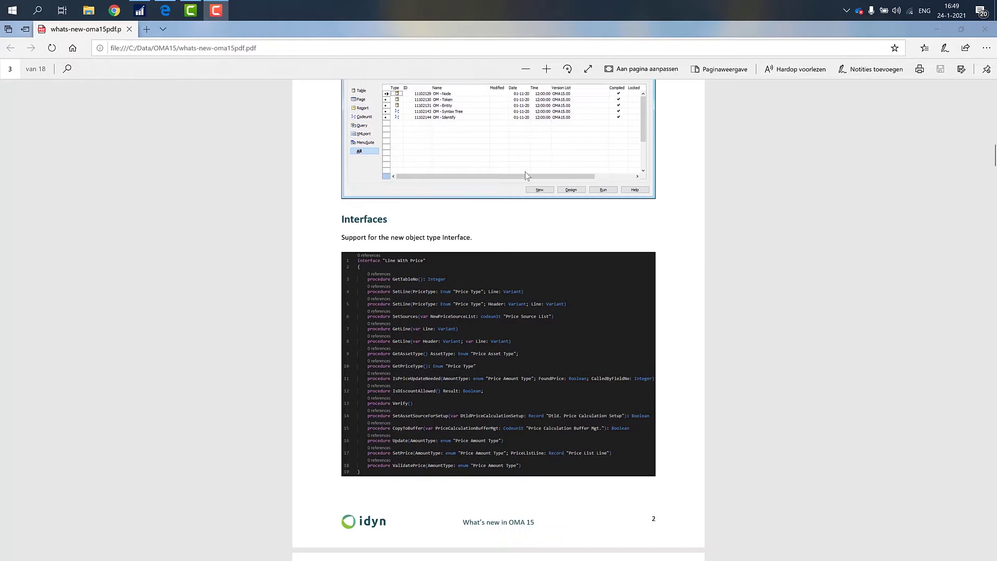
{"action": "scroll", "coordinate": [526, 175], "scroll_direction": "down", "scroll_amount": 2}
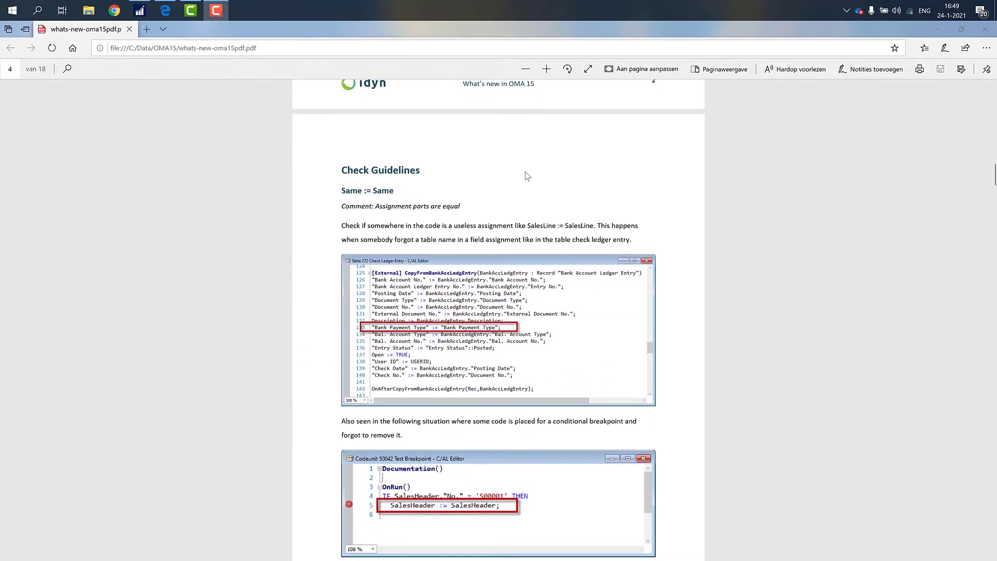
{"action": "scroll", "coordinate": [526, 176], "scroll_direction": "down", "scroll_amount": 2}
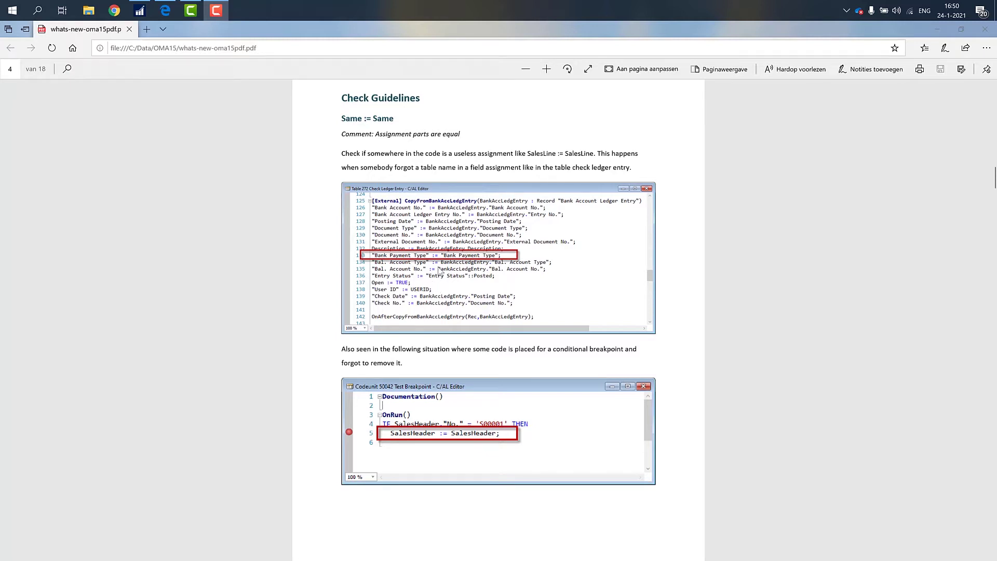
Step: Switch to the NAV client and open Check Guidelines from Analyzing Tools
{"action": "key", "text": "alt+Tab"}
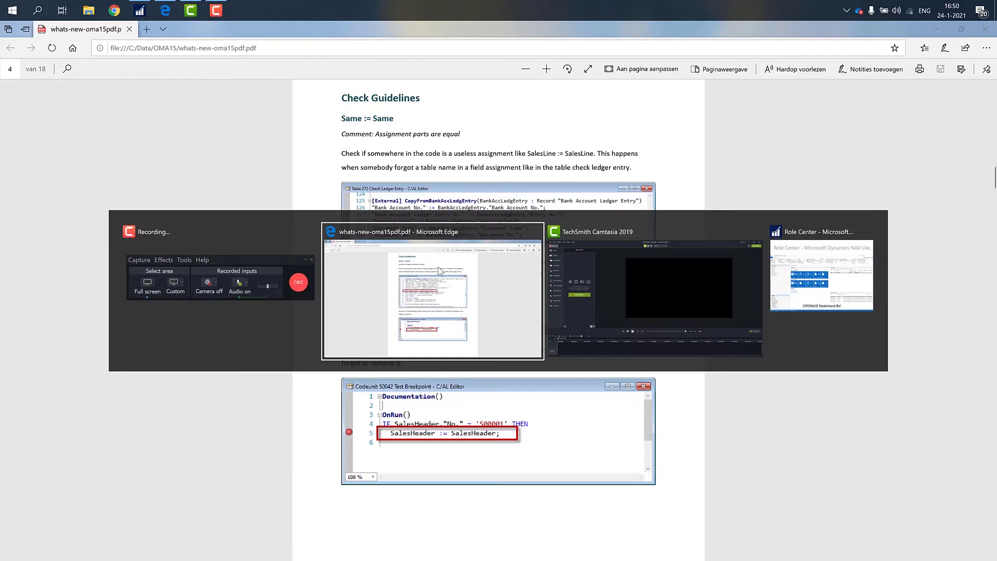
{"action": "key", "text": "alt+Tab"}
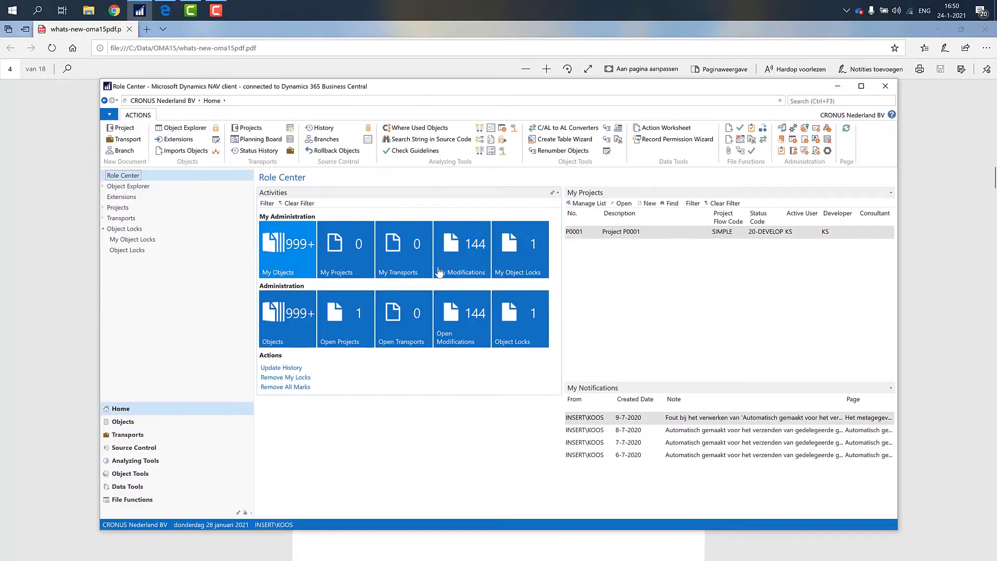
{"action": "left_click", "coordinate": [145, 462]}
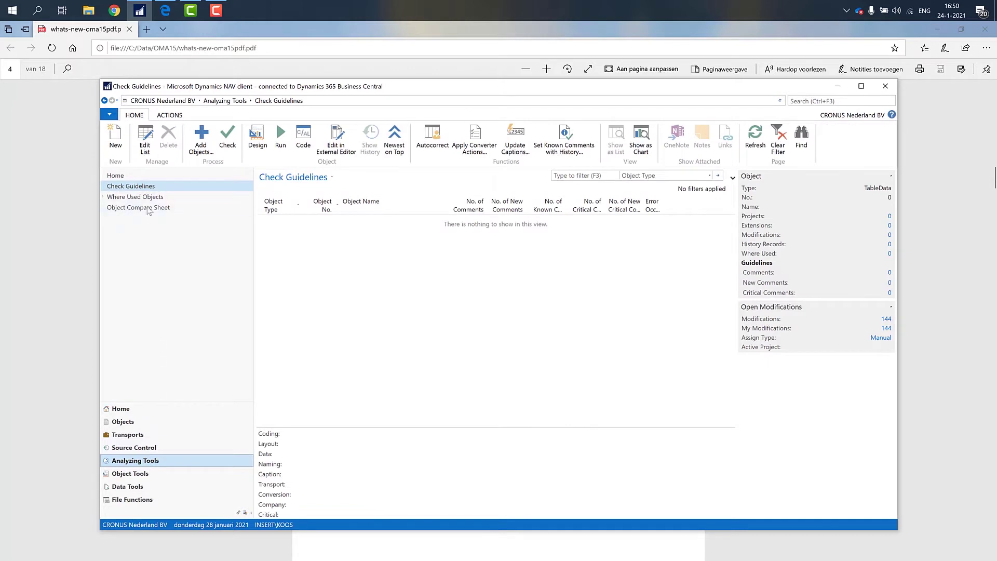
{"action": "left_click", "coordinate": [149, 187]}
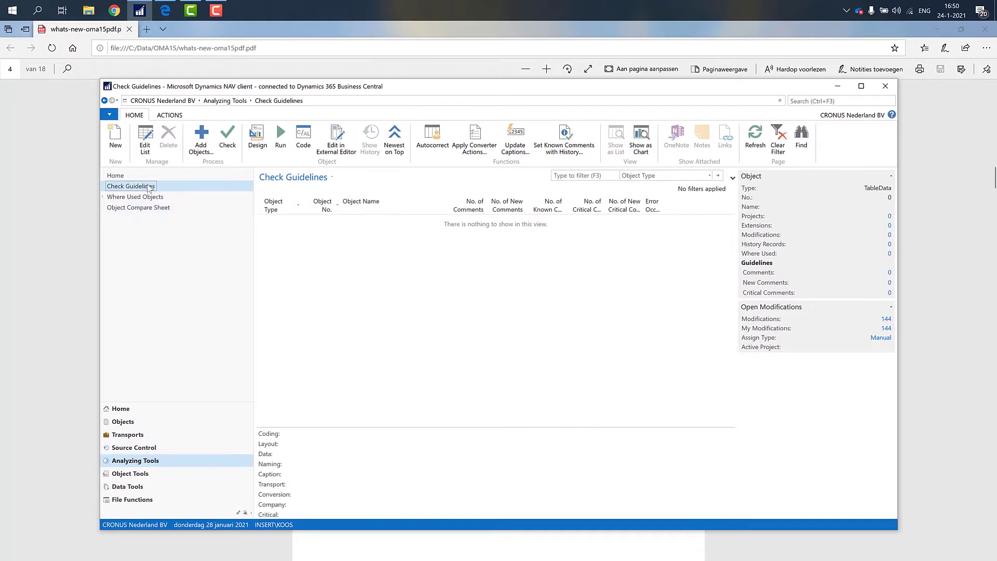
Step: Add Table 272 Check Ledger Entry, run the guideline check, and open its new comment
{"action": "left_click", "coordinate": [145, 140]}
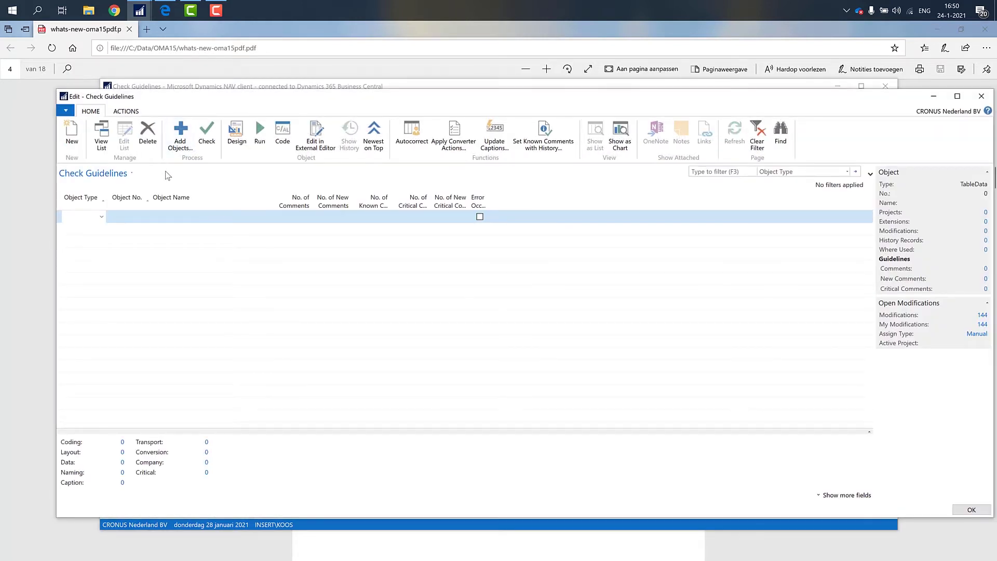
{"action": "type", "text": "tabl"}
{"action": "key", "text": "Tab"}
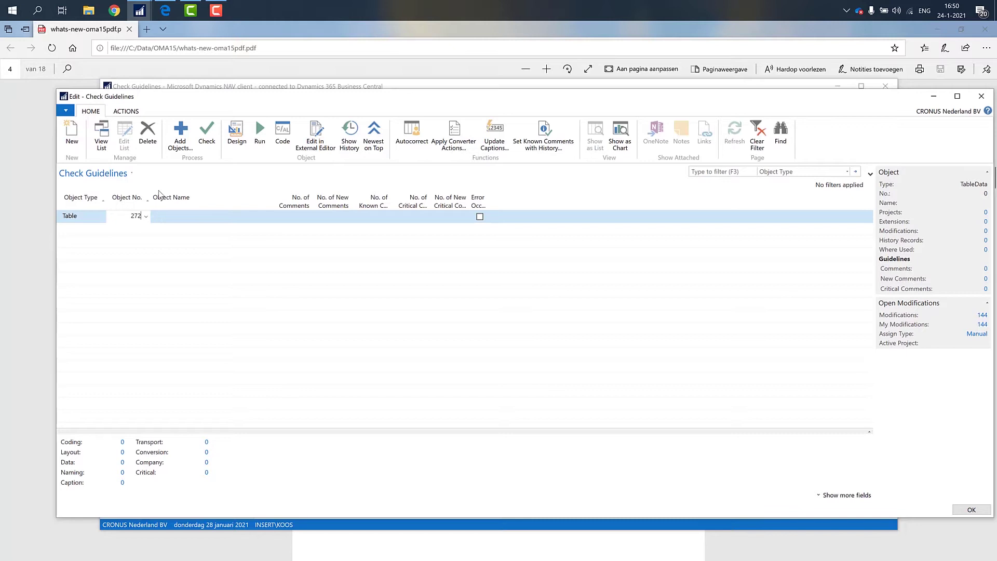
{"action": "key", "text": "Tab"}
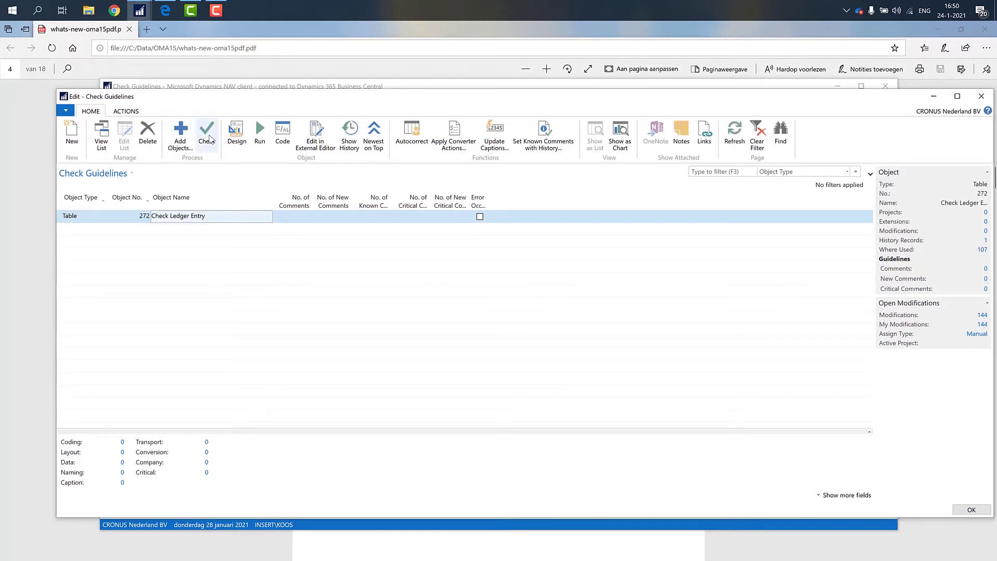
{"action": "left_click", "coordinate": [209, 140]}
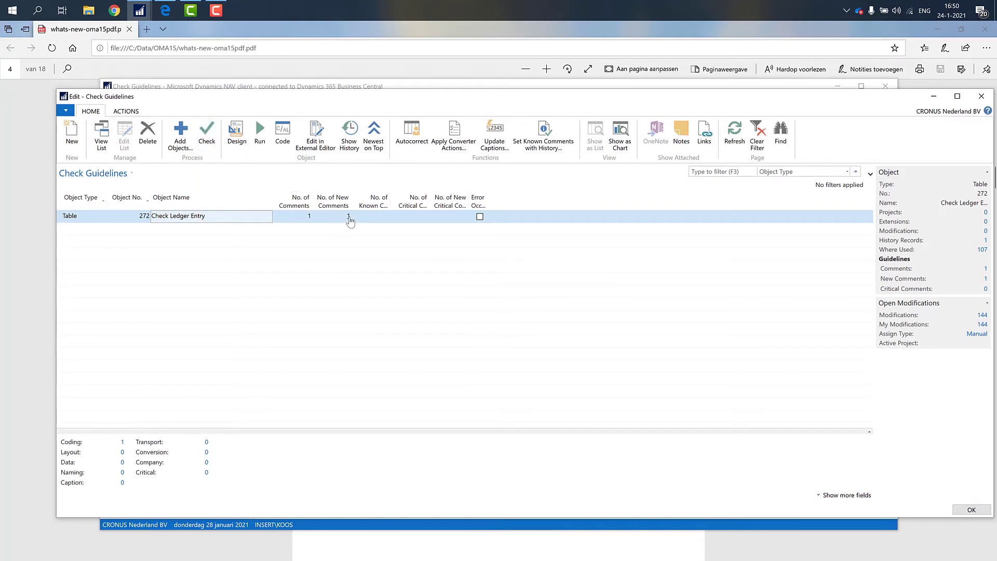
{"action": "left_click", "coordinate": [348, 217]}
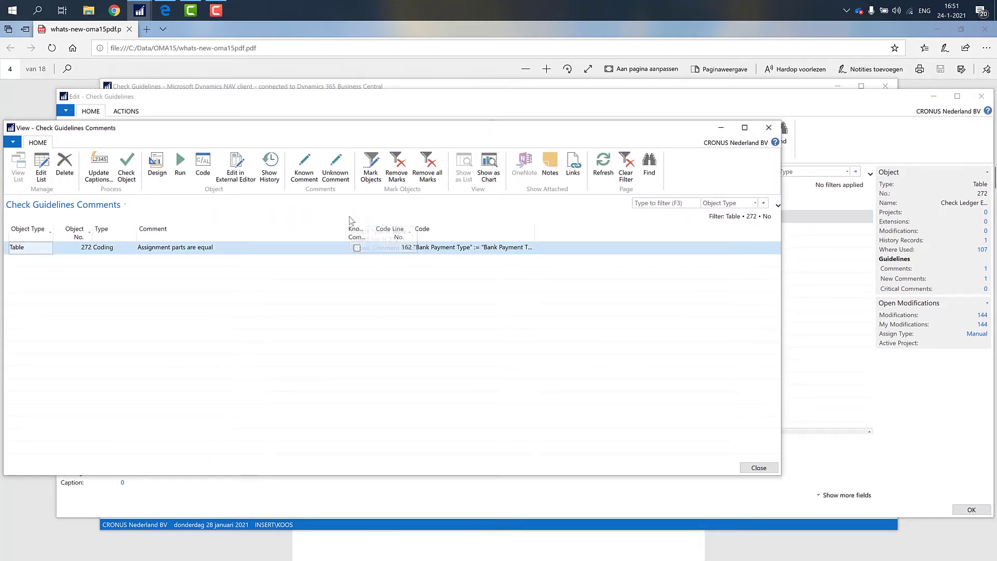
Step: View the code at line 162, then close the code and comments windows
{"action": "left_click", "coordinate": [204, 171]}
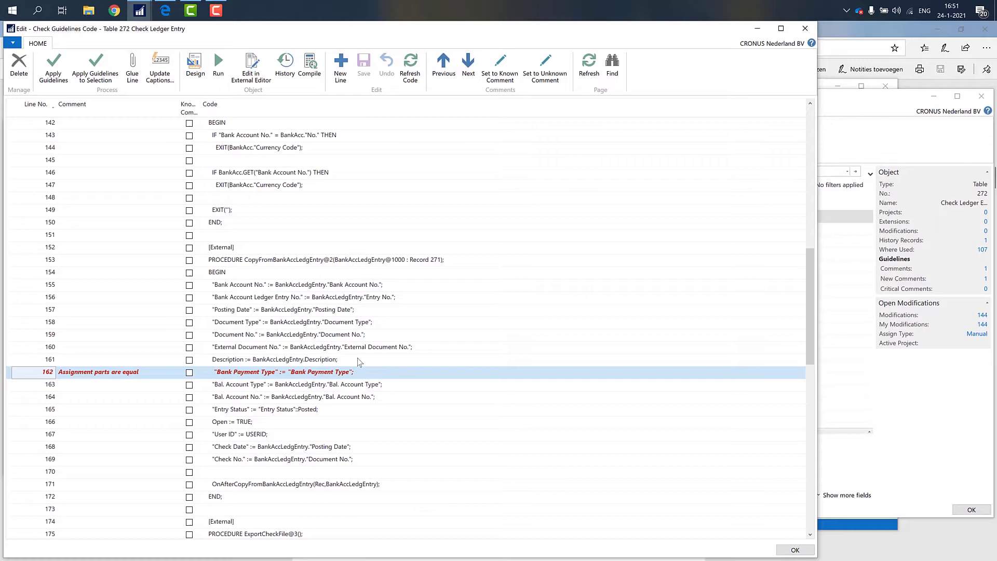
{"action": "key", "text": "Escape"}
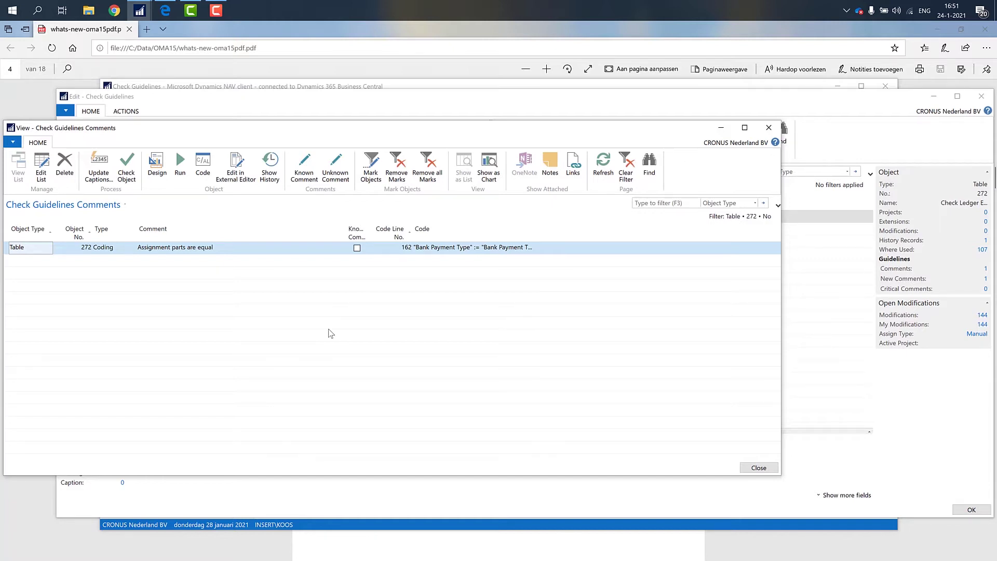
{"action": "key", "text": "Escape"}
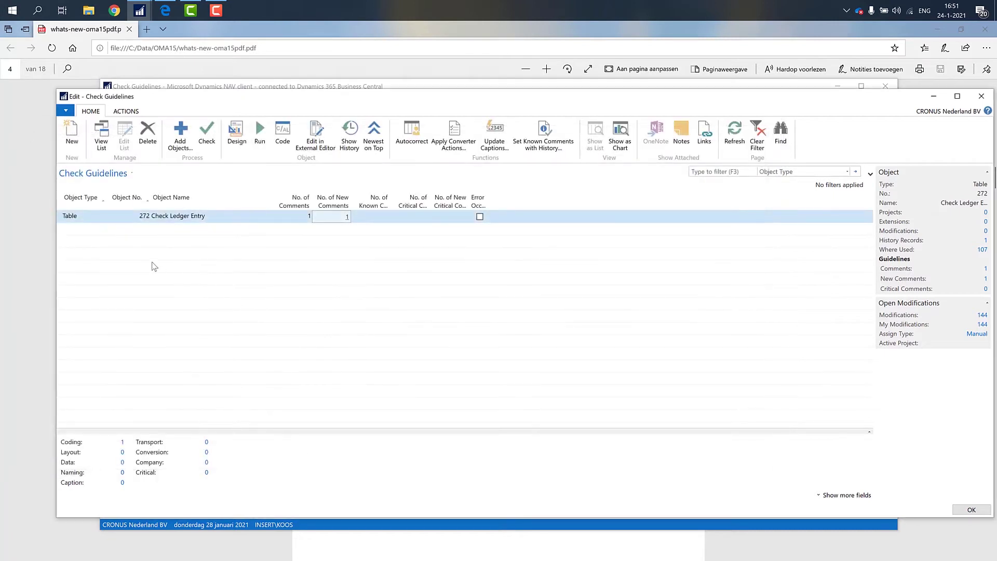
Step: Add Table 420 Handled IC Inbox Trans., check it, and open its one new comment
{"action": "left_click", "coordinate": [77, 229]}
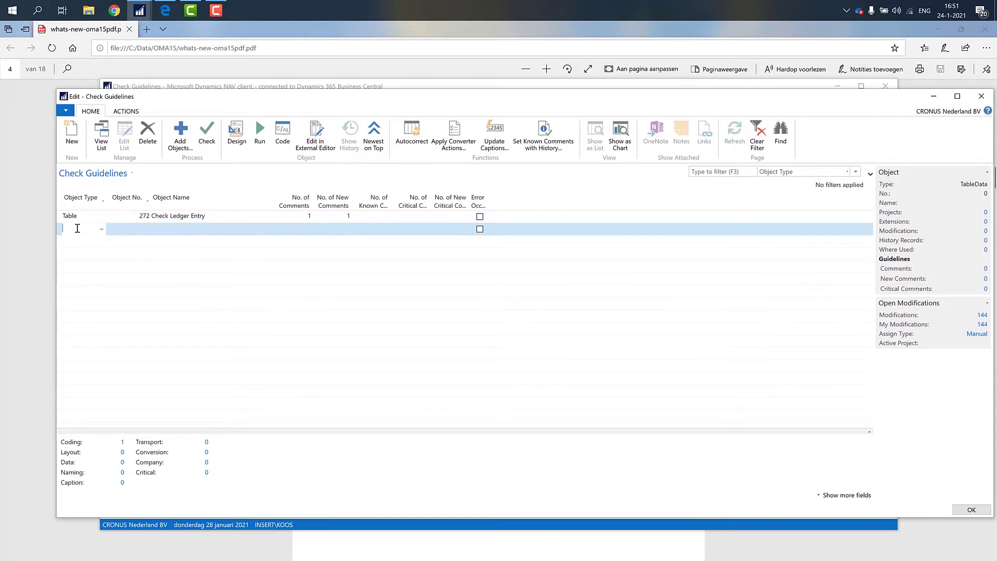
{"action": "type", "text": "tabl"}
{"action": "key", "text": "Tab"}
{"action": "type", "text": "4"}
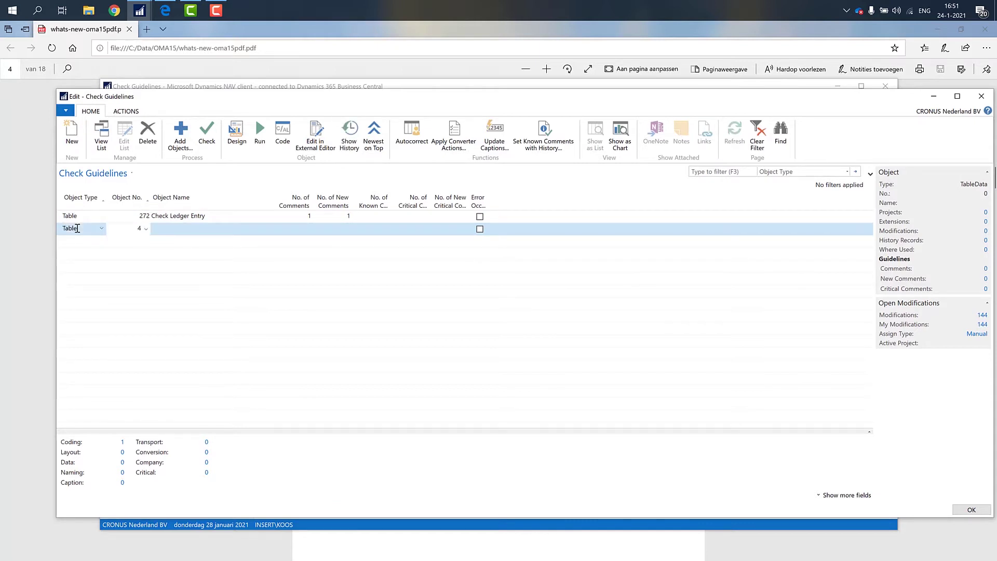
{"action": "type", "text": "20"}
{"action": "key", "text": "Tab"}
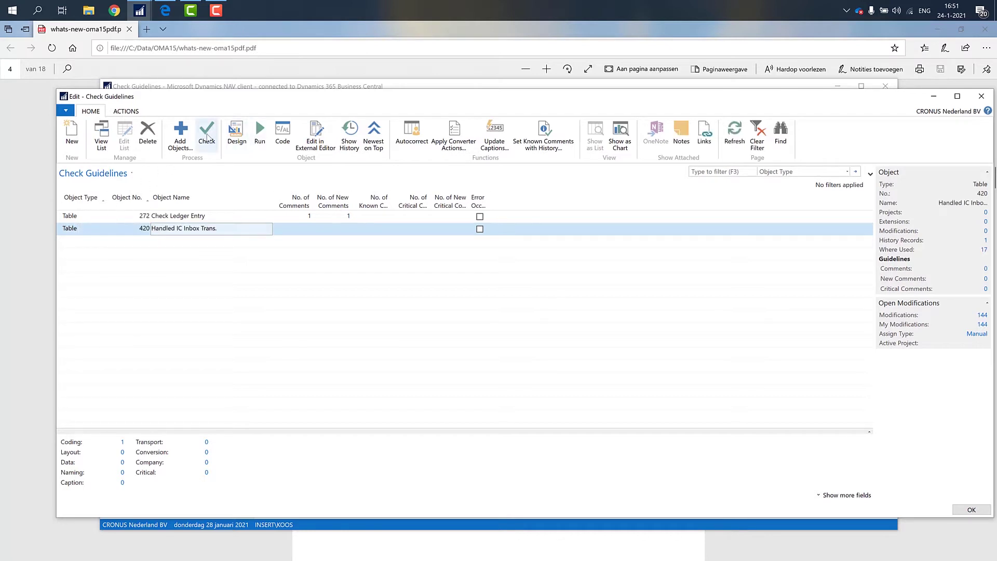
{"action": "left_click", "coordinate": [207, 136]}
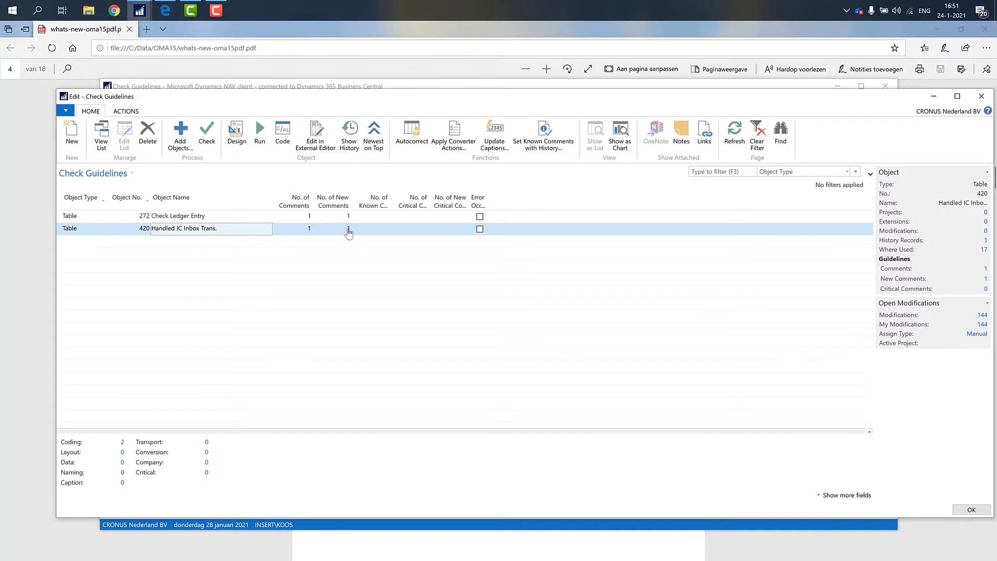
{"action": "left_click", "coordinate": [348, 230]}
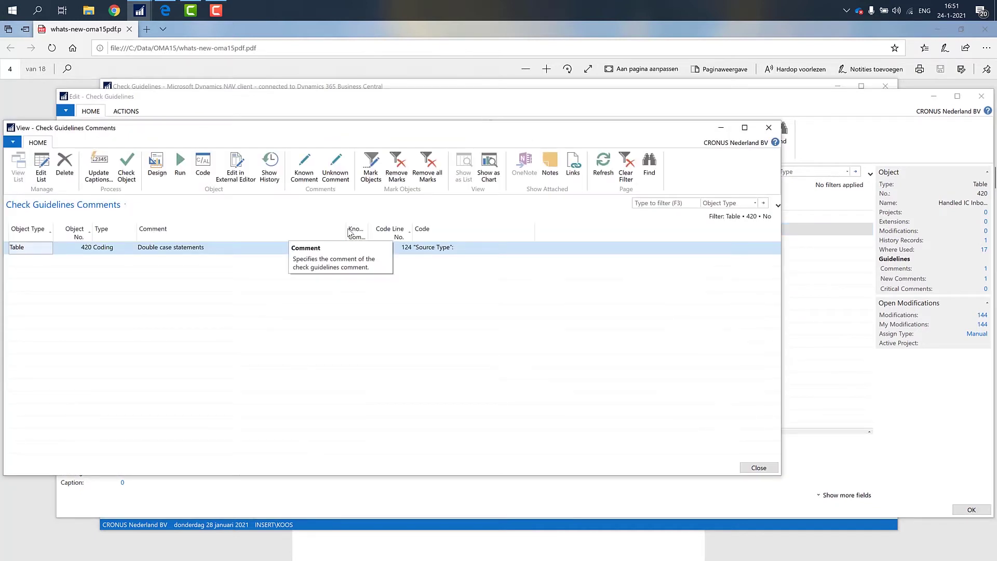
Step: Open table 420's code and inspect line 124, the second 'Source Type' case branch
{"action": "left_click", "coordinate": [205, 167]}
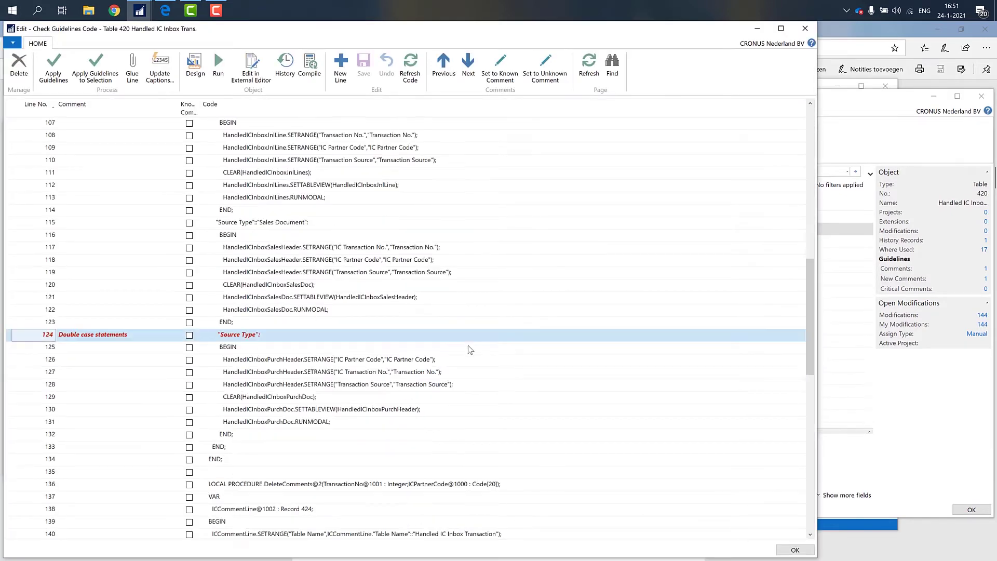
{"action": "scroll", "coordinate": [469, 345], "scroll_direction": "up", "scroll_amount": 4}
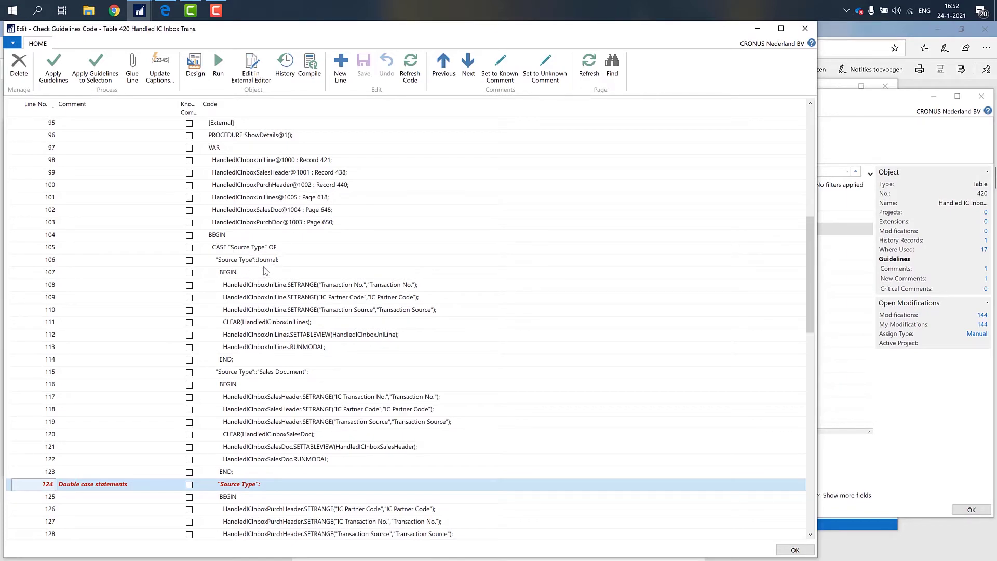
{"action": "scroll", "coordinate": [281, 378], "scroll_direction": "down", "scroll_amount": 3}
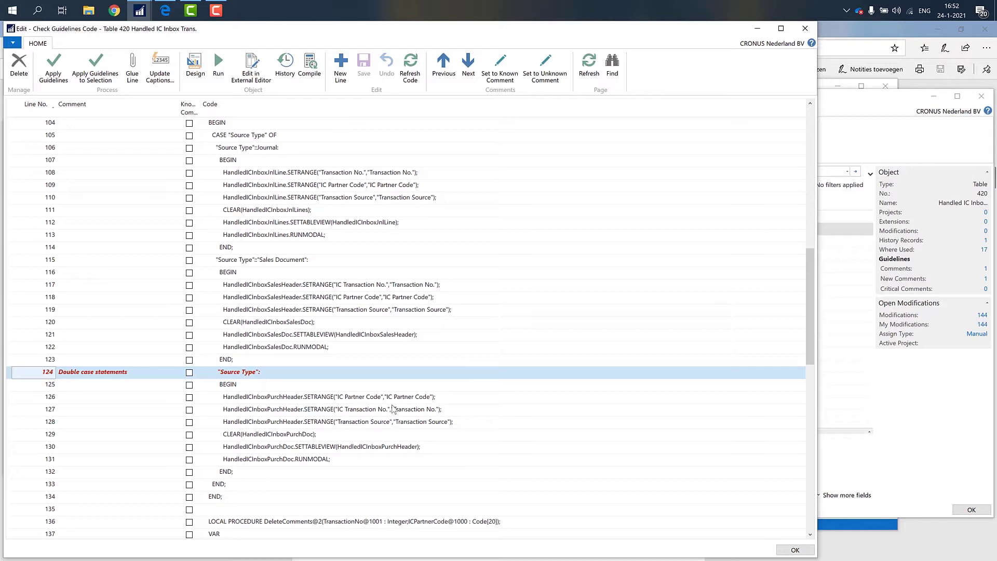
{"action": "scroll", "coordinate": [392, 408], "scroll_direction": "down", "scroll_amount": 2}
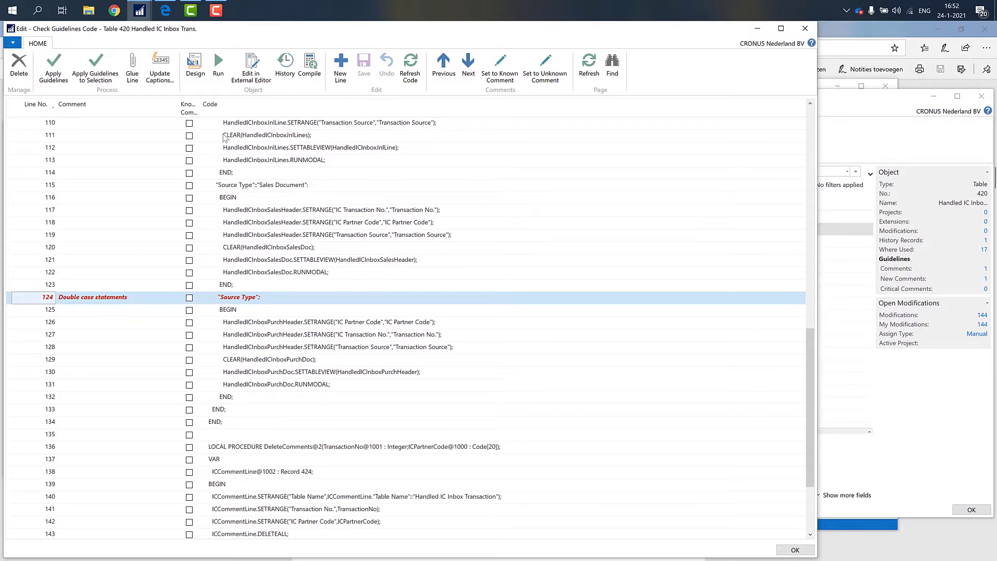
{"action": "scroll", "coordinate": [338, 240], "scroll_direction": "up", "scroll_amount": 2}
{"action": "scroll", "coordinate": [338, 240], "scroll_direction": "up", "scroll_amount": 1}
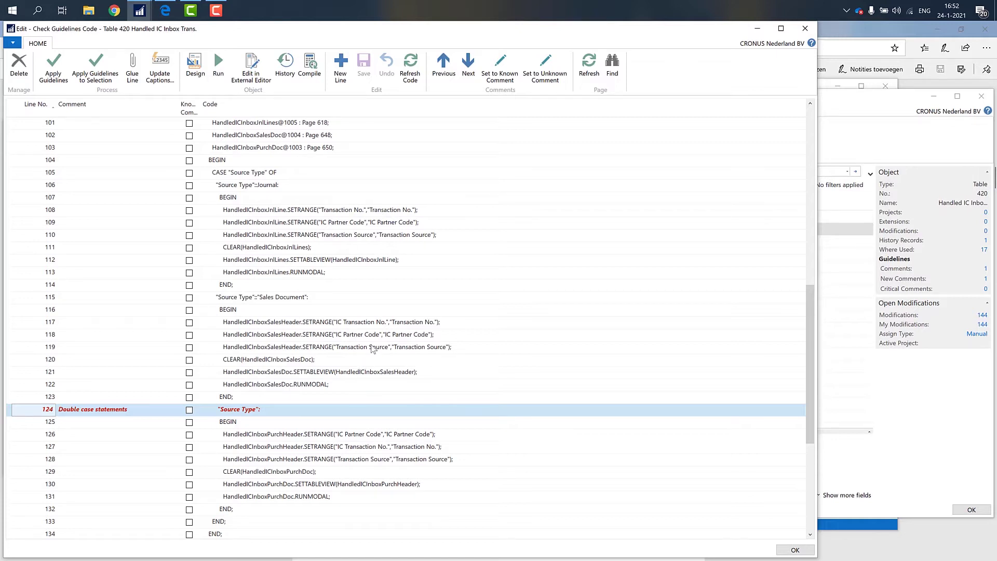
{"action": "key", "text": "alt+Tab"}
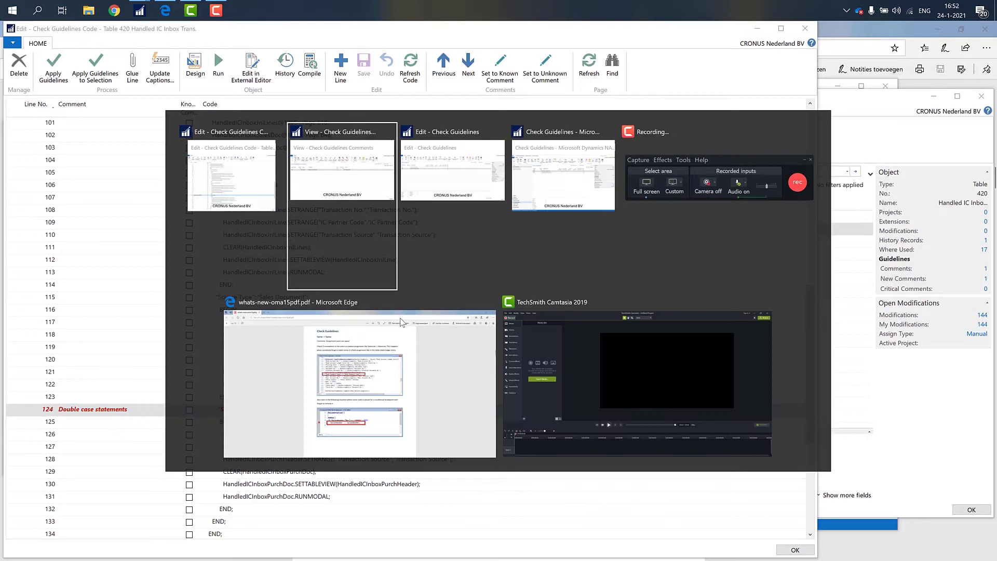
Step: Return to the PDF and scroll past Double Case Statement to Use of Obsolete Elements
{"action": "key", "text": "Tab"}
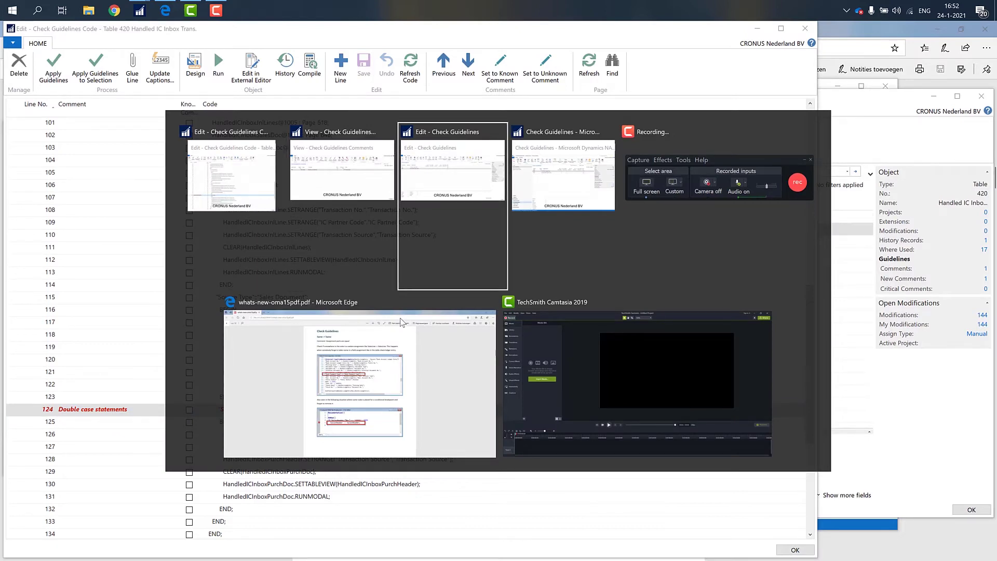
{"action": "key", "text": "Tab"}
{"action": "key", "text": "Tab"}
{"action": "key", "text": "Tab"}
{"action": "scroll", "coordinate": [643, 371], "scroll_direction": "down", "scroll_amount": 9}
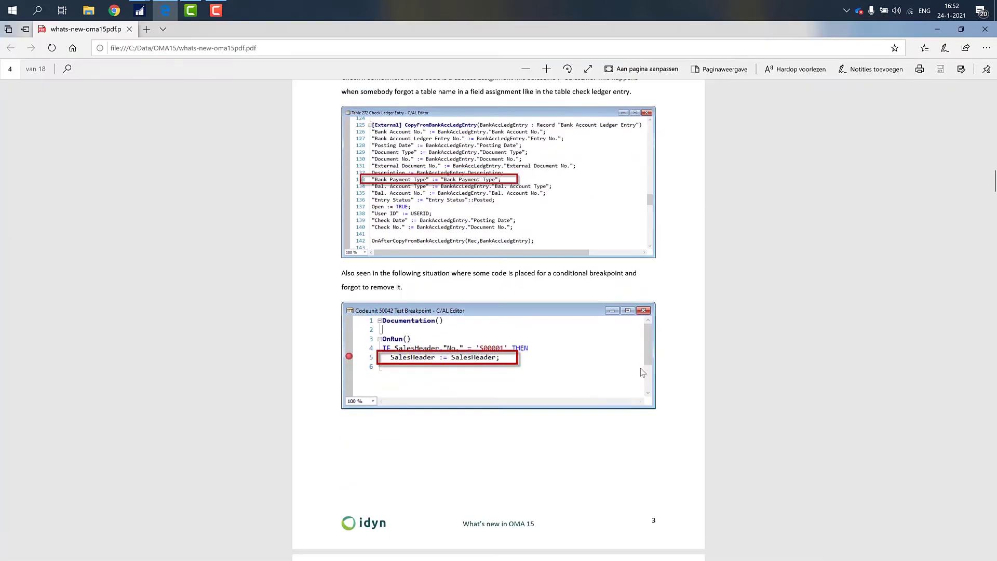
{"action": "scroll", "coordinate": [638, 370], "scroll_direction": "down", "scroll_amount": 4}
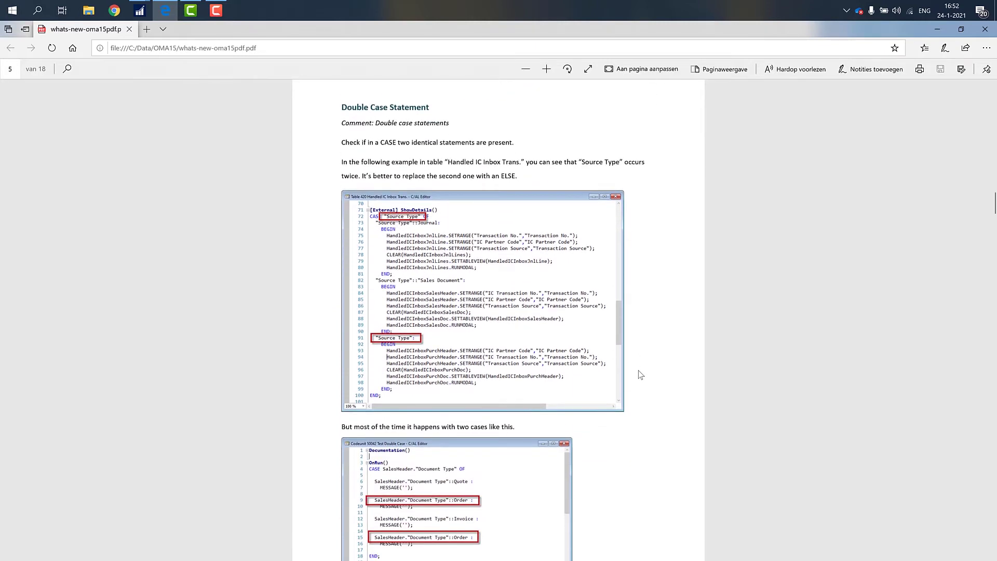
{"action": "scroll", "coordinate": [640, 376], "scroll_direction": "down", "scroll_amount": 3}
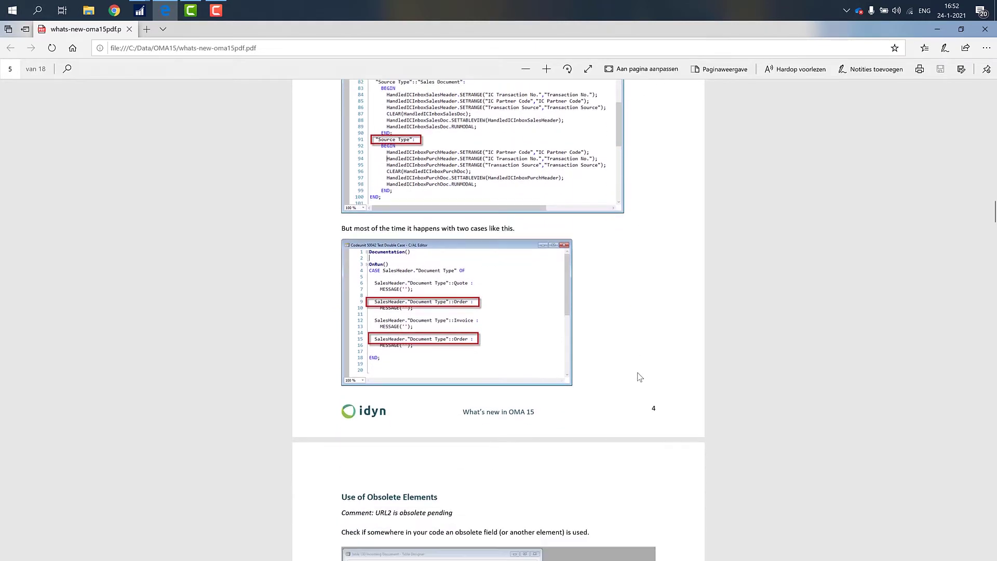
{"action": "scroll", "coordinate": [638, 380], "scroll_direction": "down", "scroll_amount": 4}
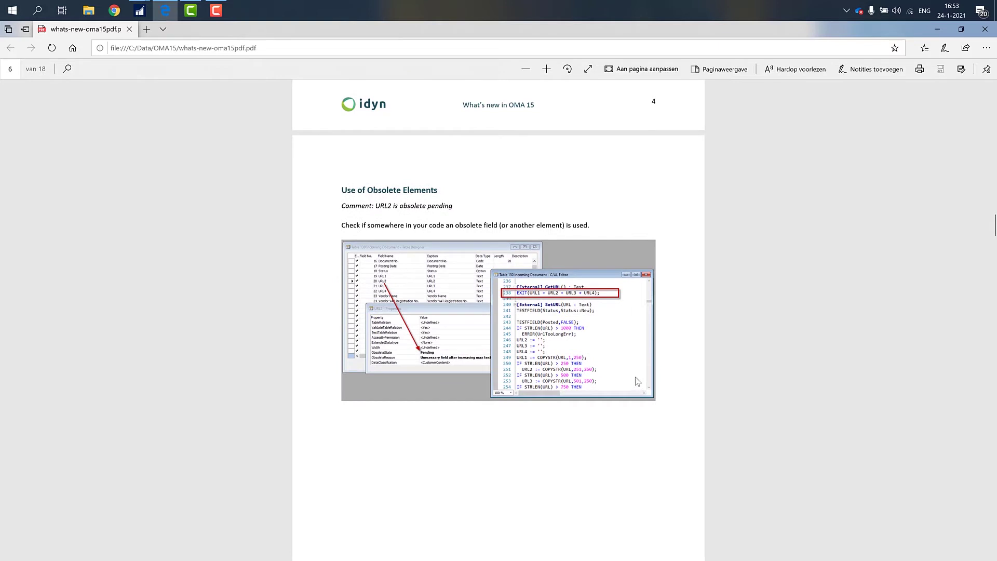
{"action": "scroll", "coordinate": [615, 416], "scroll_direction": "down", "scroll_amount": 1}
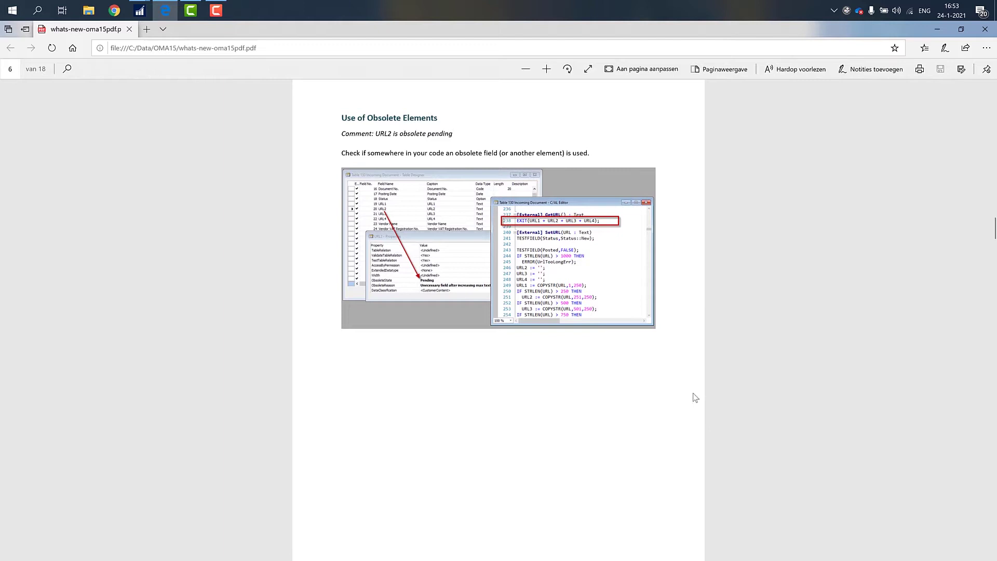
{"action": "scroll", "coordinate": [694, 398], "scroll_direction": "up", "scroll_amount": 3}
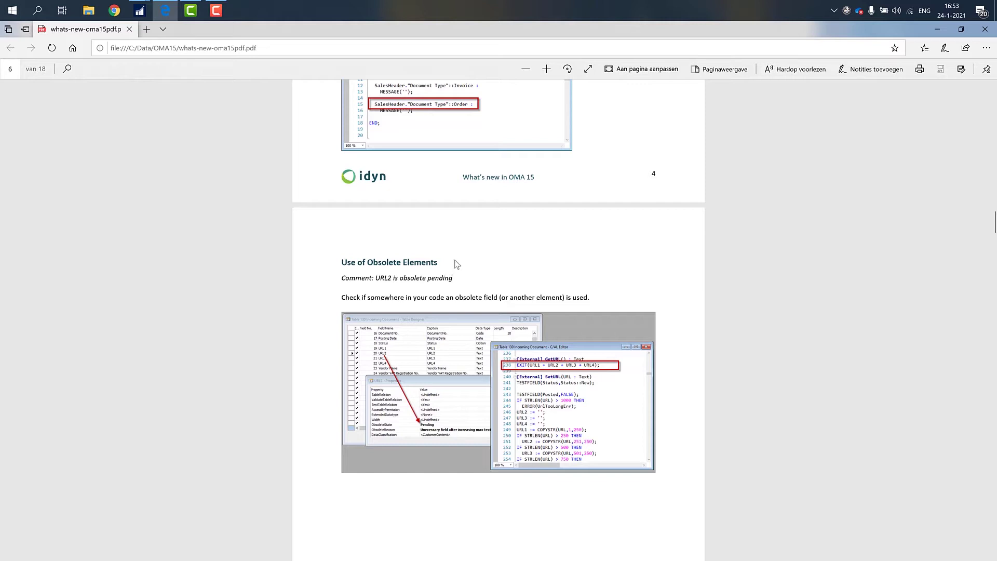
Step: Back in Check Guidelines, add Table 130 Incoming Document and check it, yielding 31 comments
{"action": "key", "text": "alt+Tab"}
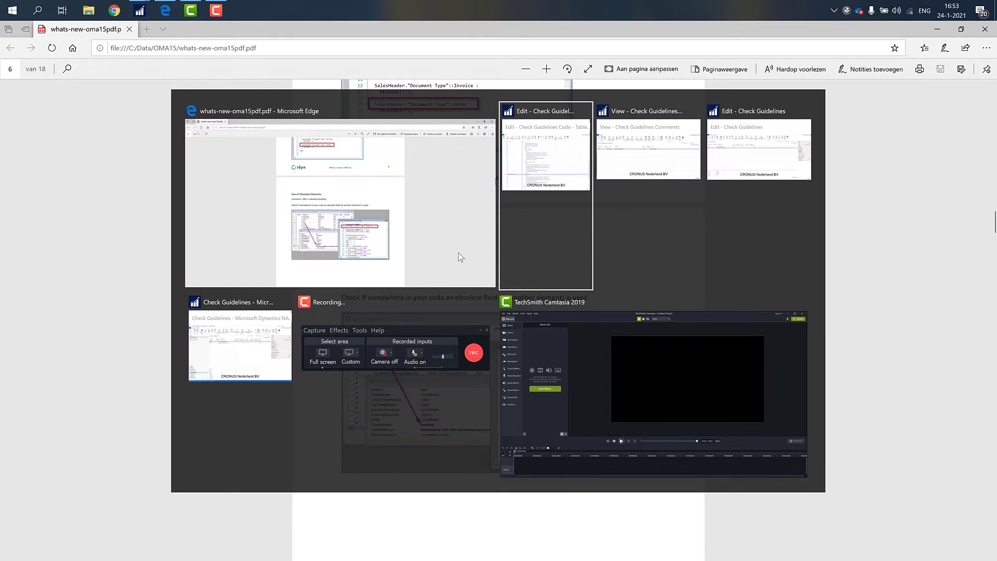
{"action": "key", "text": "alt+Tab"}
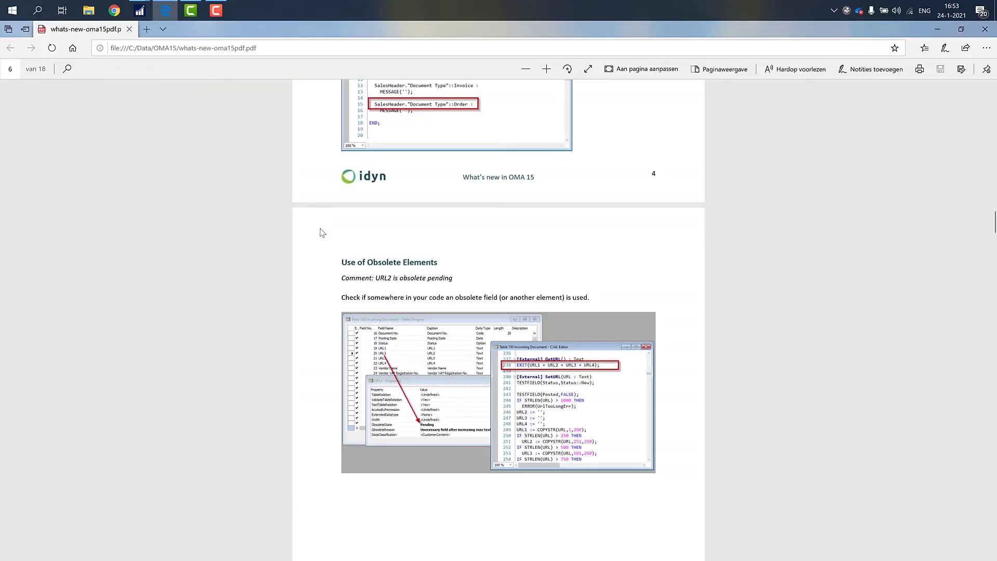
{"action": "key", "text": "alt+Tab"}
{"action": "key", "text": "alt+Tab"}
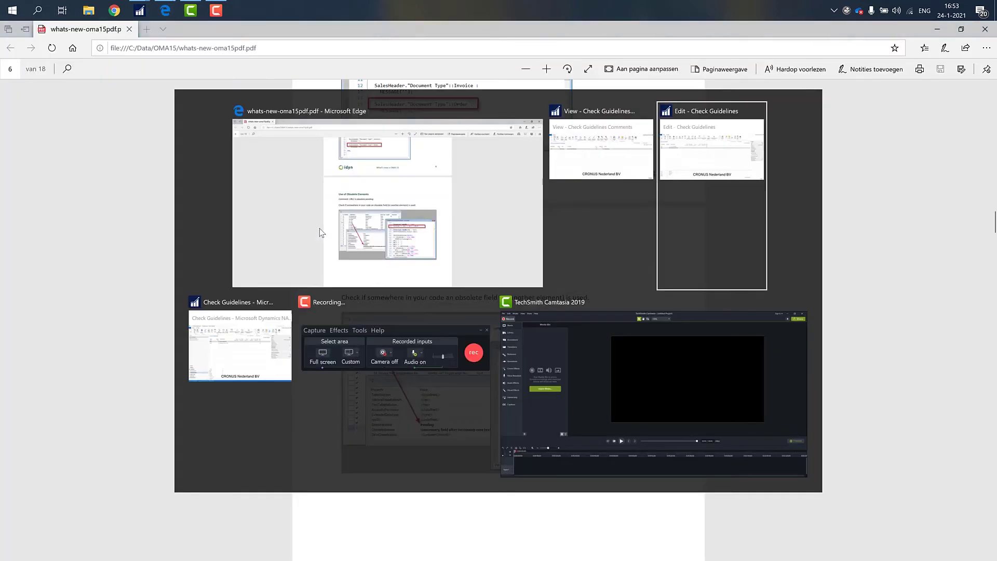
{"action": "left_click", "coordinate": [83, 240]}
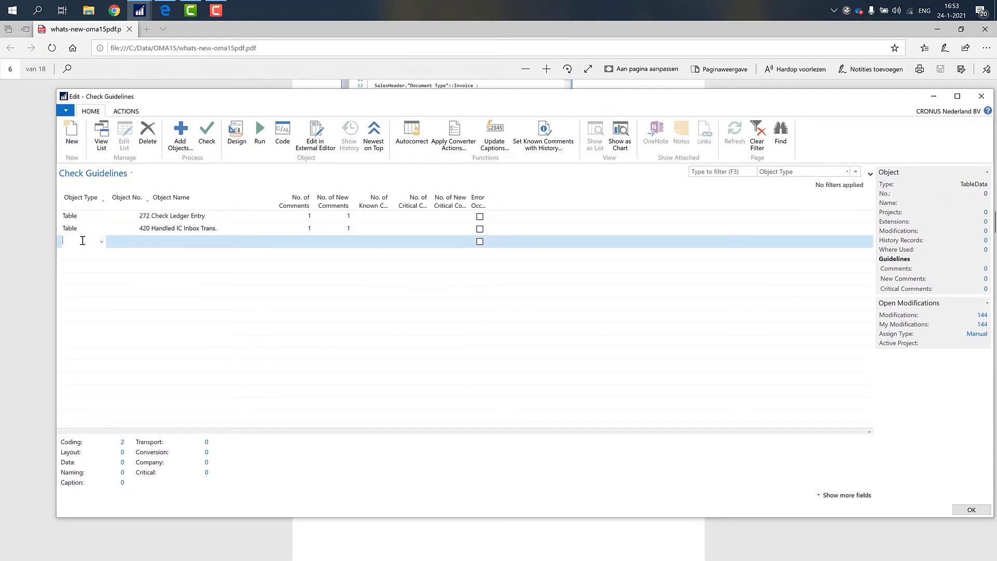
{"action": "type", "text": "tabl"}
{"action": "key", "text": "Tab"}
{"action": "type", "text": "130"}
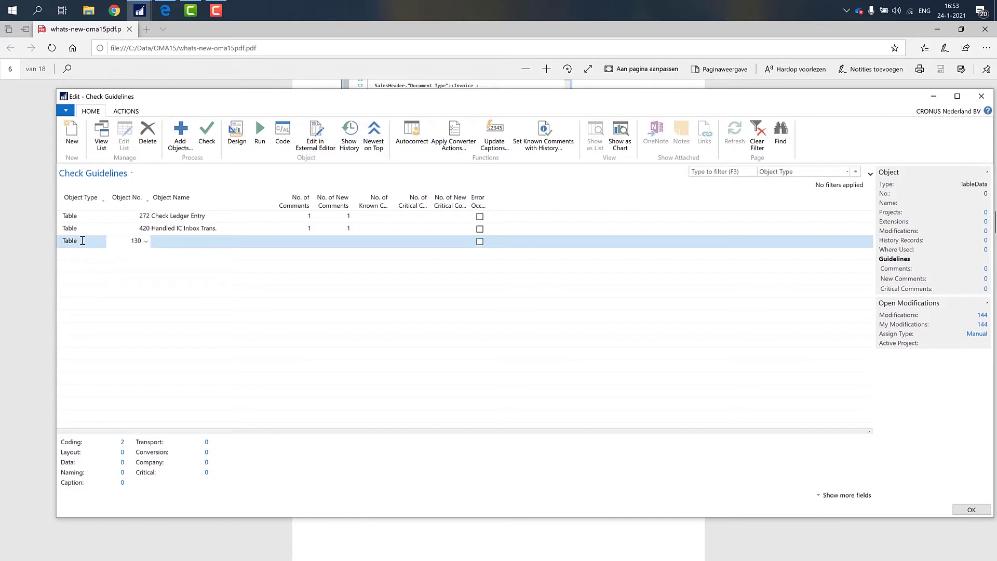
{"action": "key", "text": "Tab"}
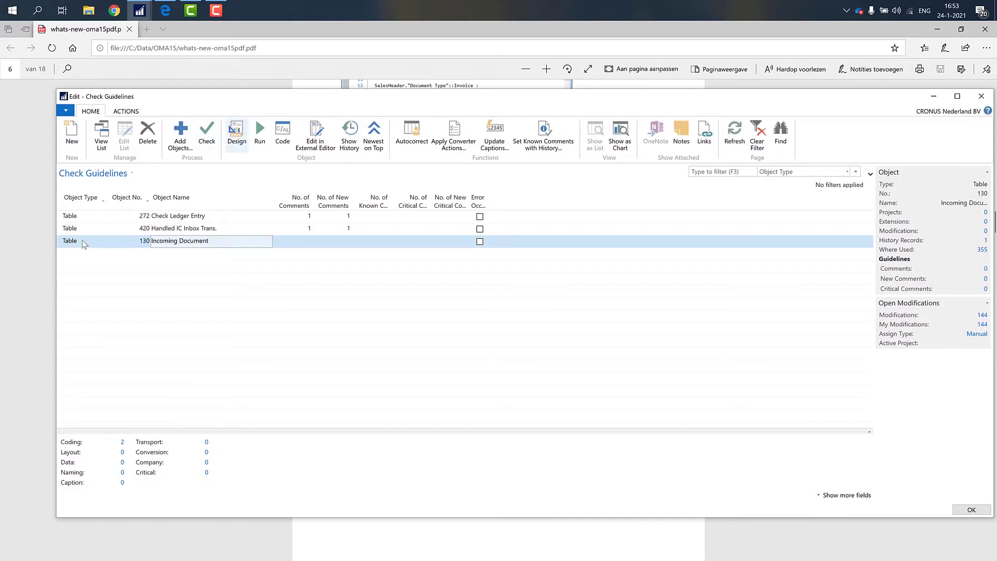
{"action": "left_click", "coordinate": [210, 138]}
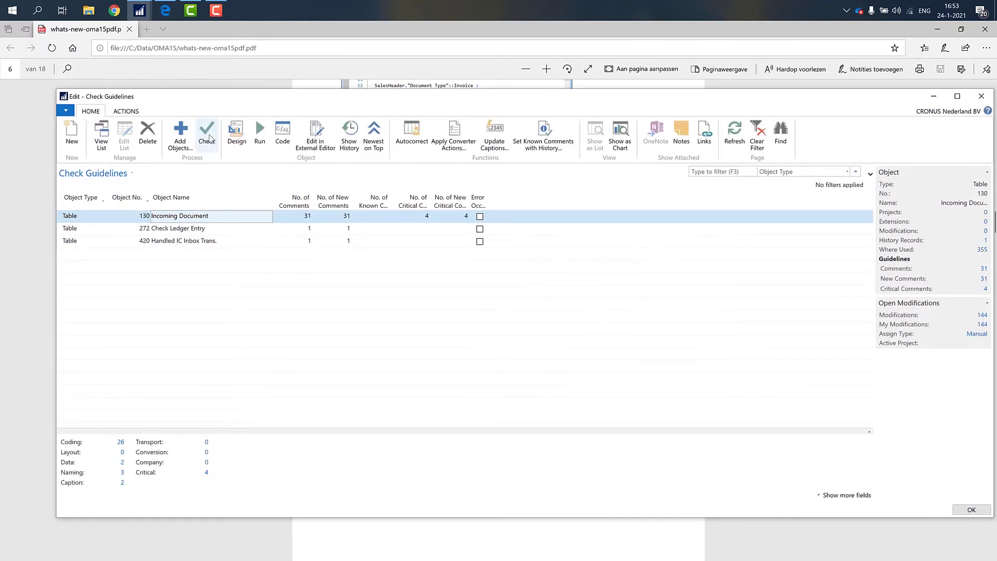
Step: Open Table 130's 31 comments, select 'URL2 is obsolete pending', and view its code line
{"action": "left_click", "coordinate": [347, 217]}
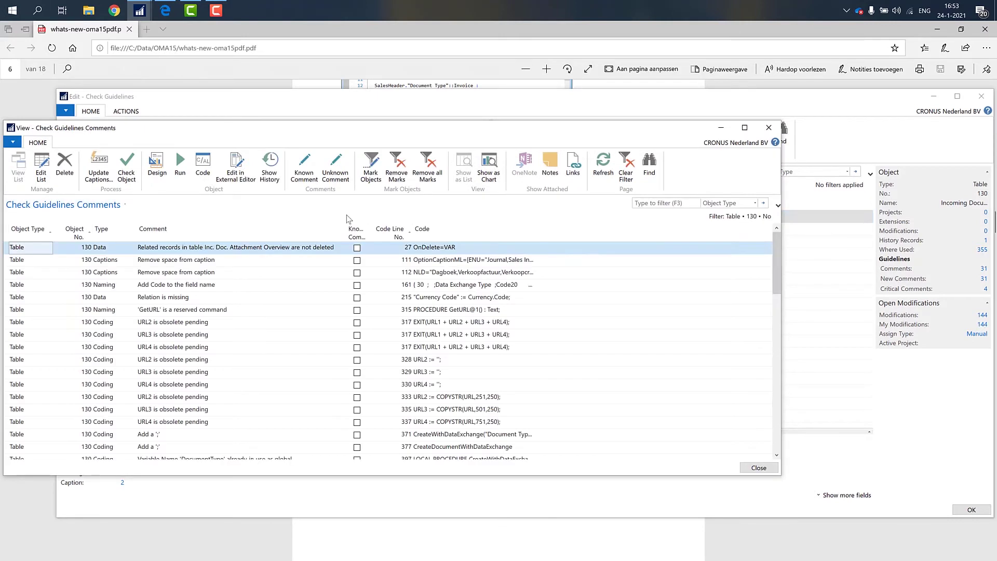
{"action": "left_click", "coordinate": [228, 310]}
{"action": "scroll", "coordinate": [218, 316], "scroll_direction": "down", "scroll_amount": 1}
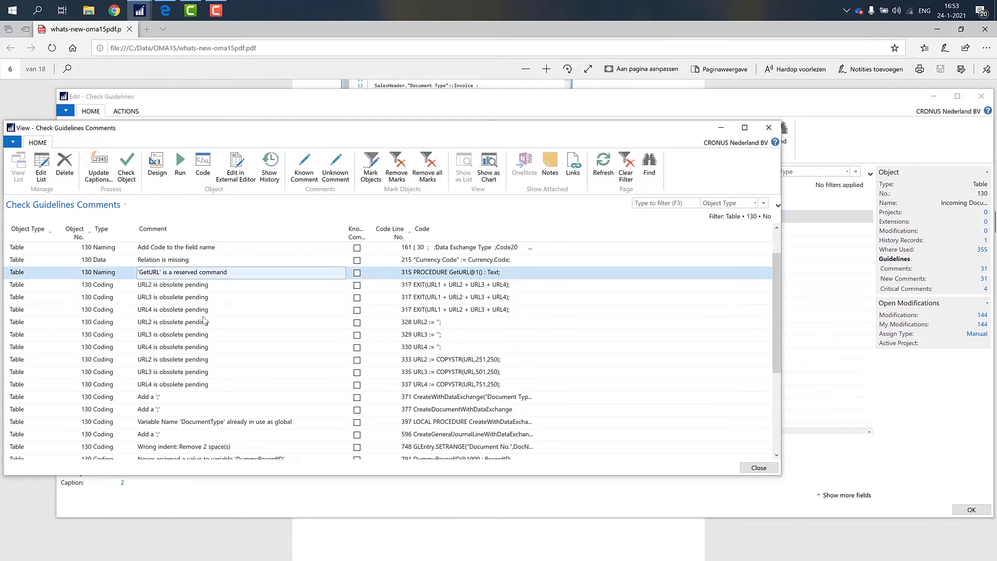
{"action": "left_click", "coordinate": [203, 315]}
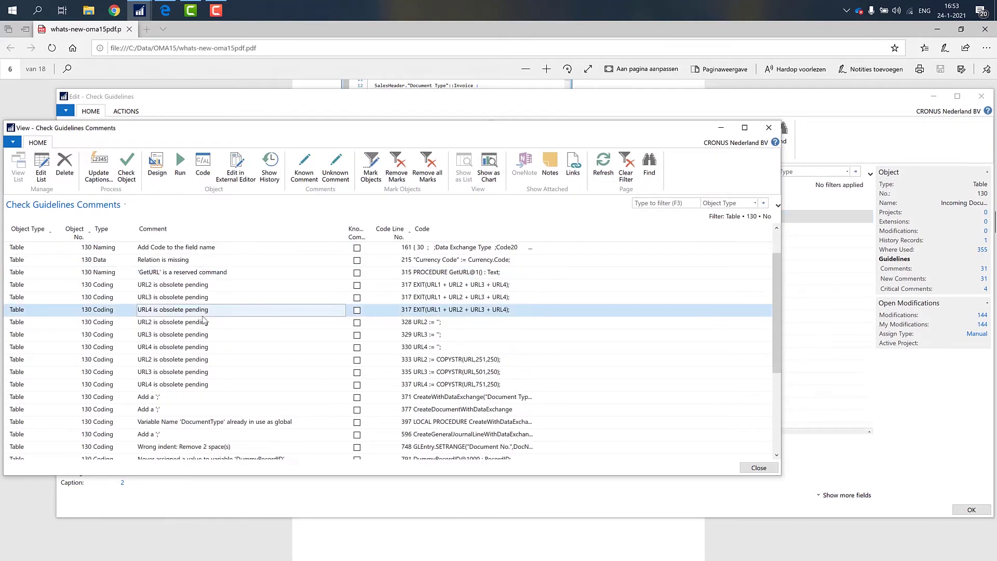
{"action": "left_click", "coordinate": [156, 289]}
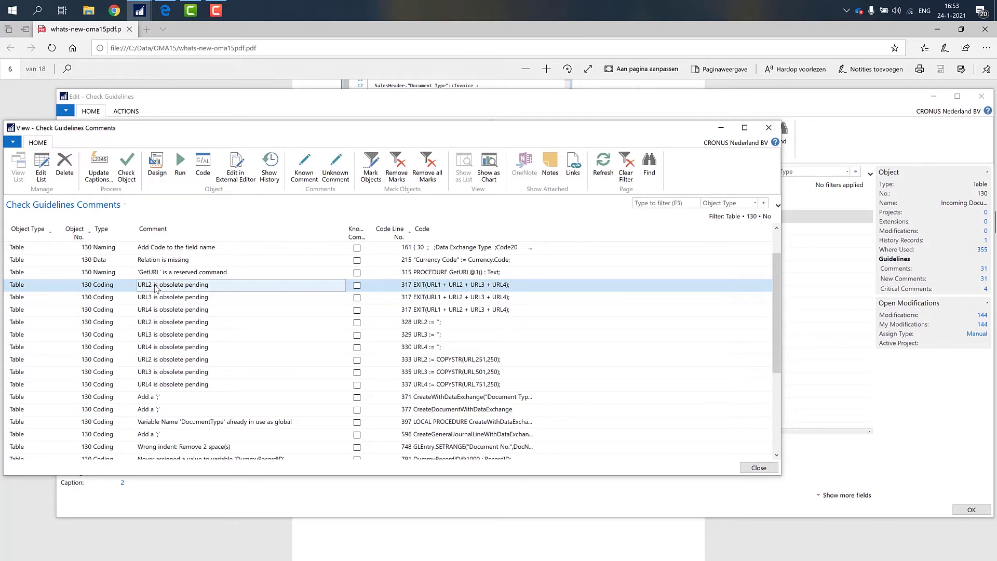
{"action": "left_click", "coordinate": [203, 166]}
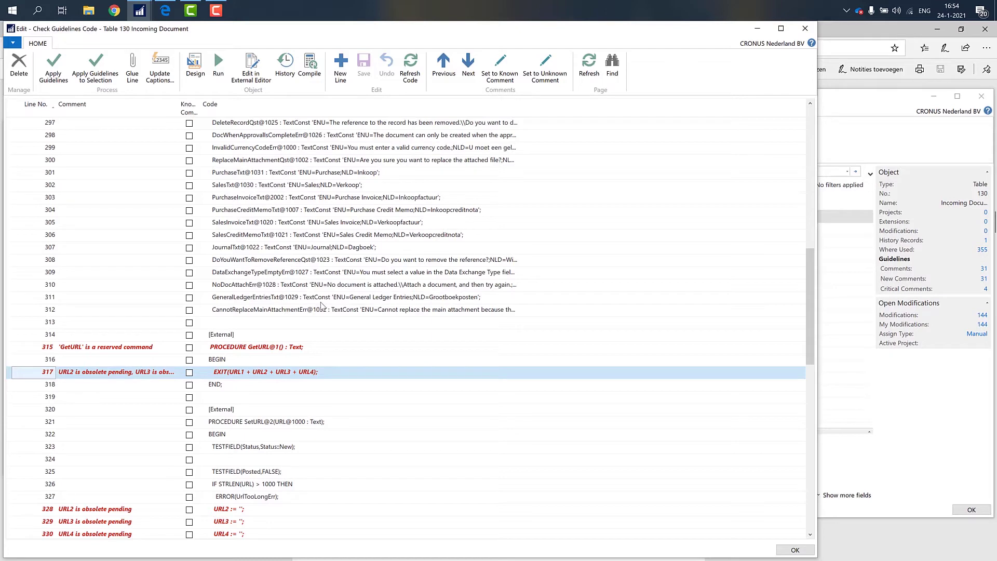
{"action": "scroll", "coordinate": [321, 305], "scroll_direction": "down", "scroll_amount": 4}
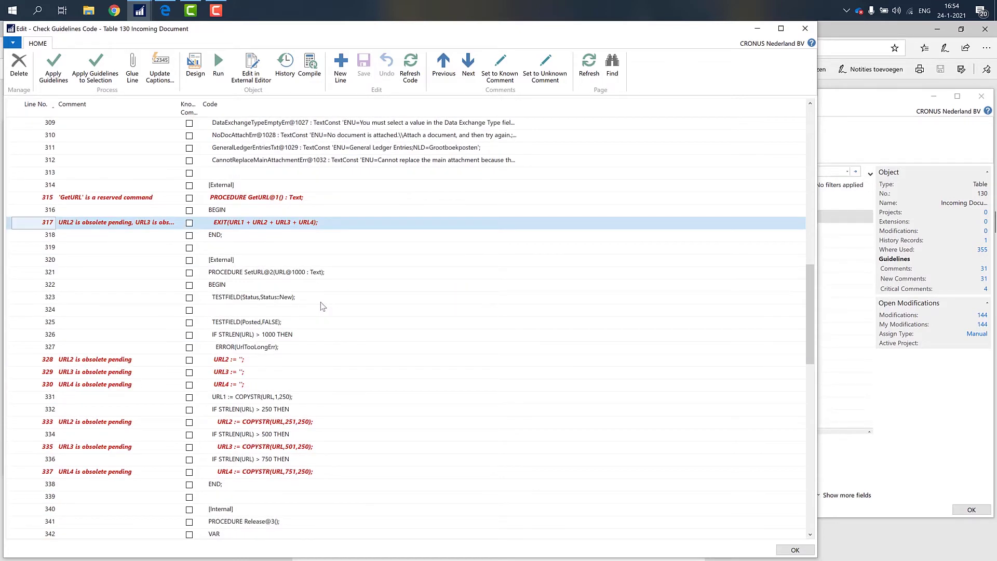
{"action": "key", "text": "Escape"}
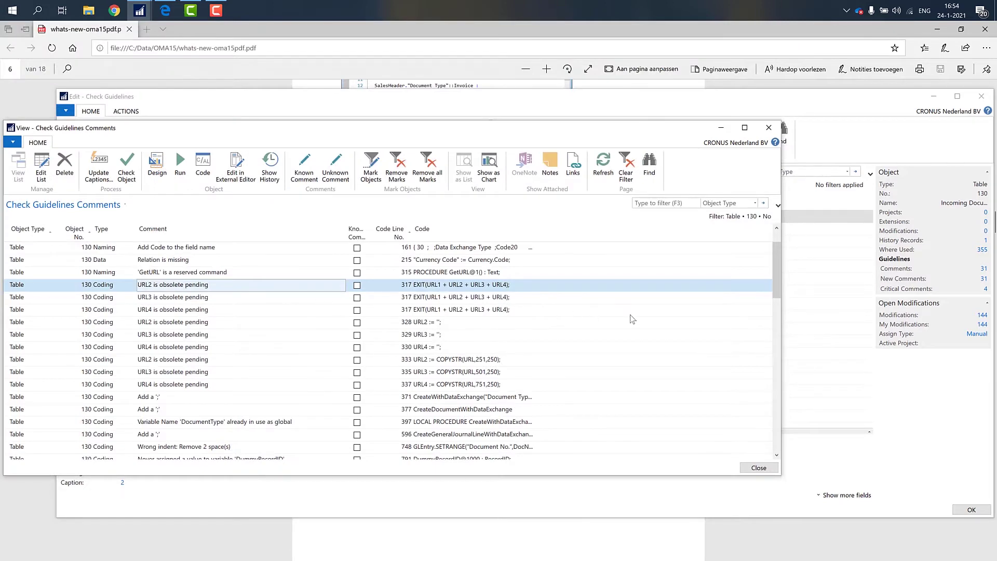
Step: Return to the PDF and scroll to page 7's Variable Usage checks
{"action": "key", "text": "alt+Tab"}
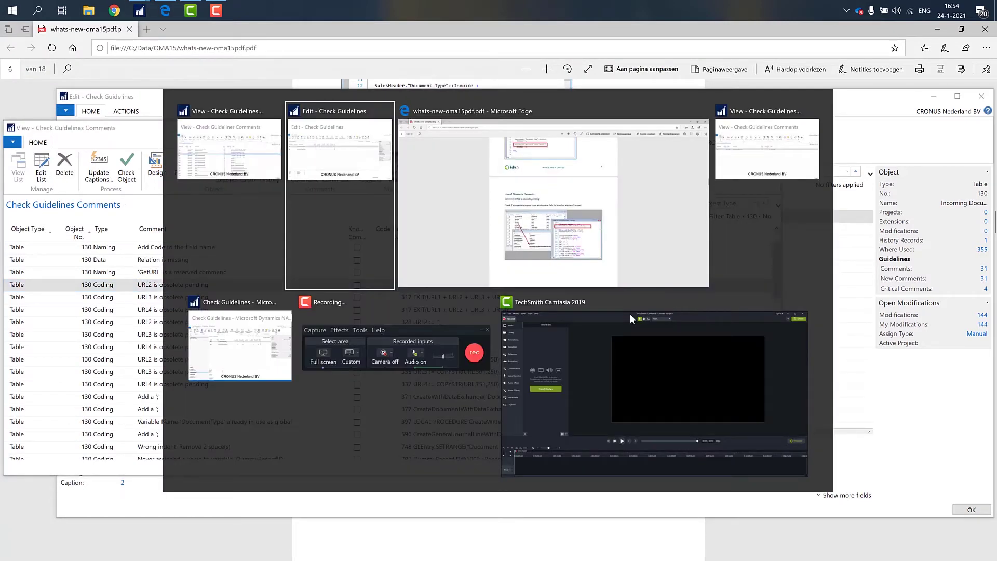
{"action": "key", "text": "alt+Tab"}
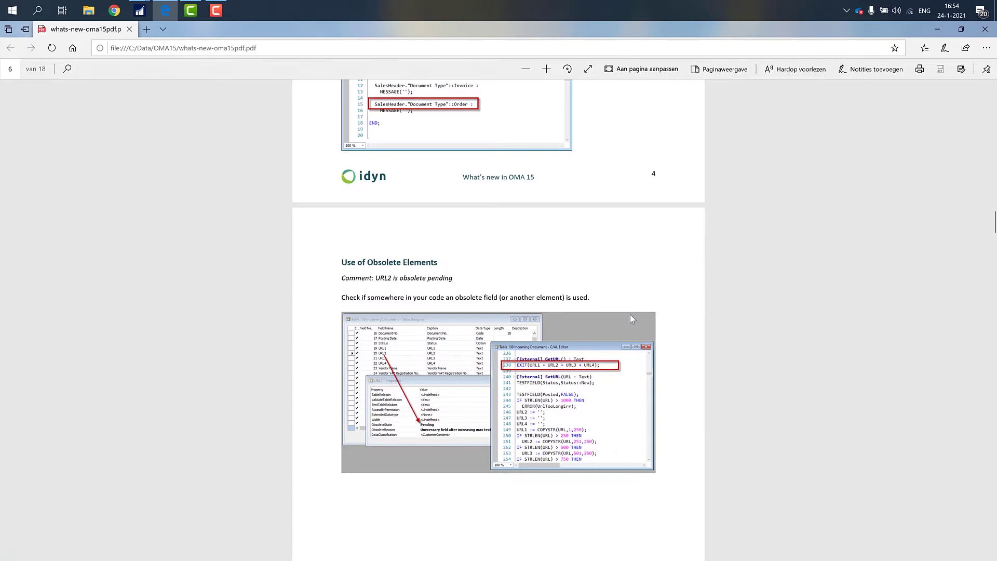
{"action": "scroll", "coordinate": [631, 315], "scroll_direction": "down", "scroll_amount": 3}
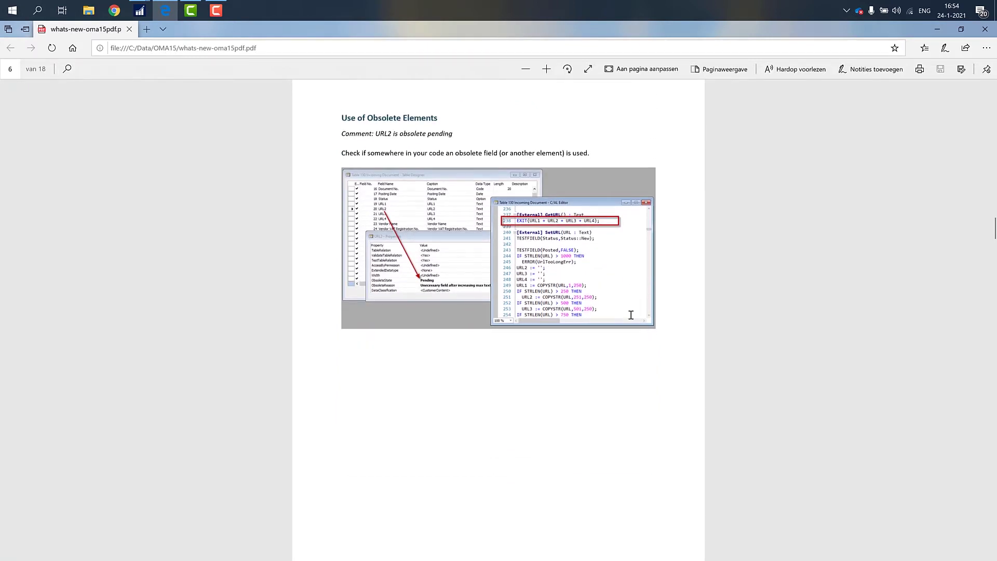
{"action": "scroll", "coordinate": [632, 319], "scroll_direction": "down", "scroll_amount": 2}
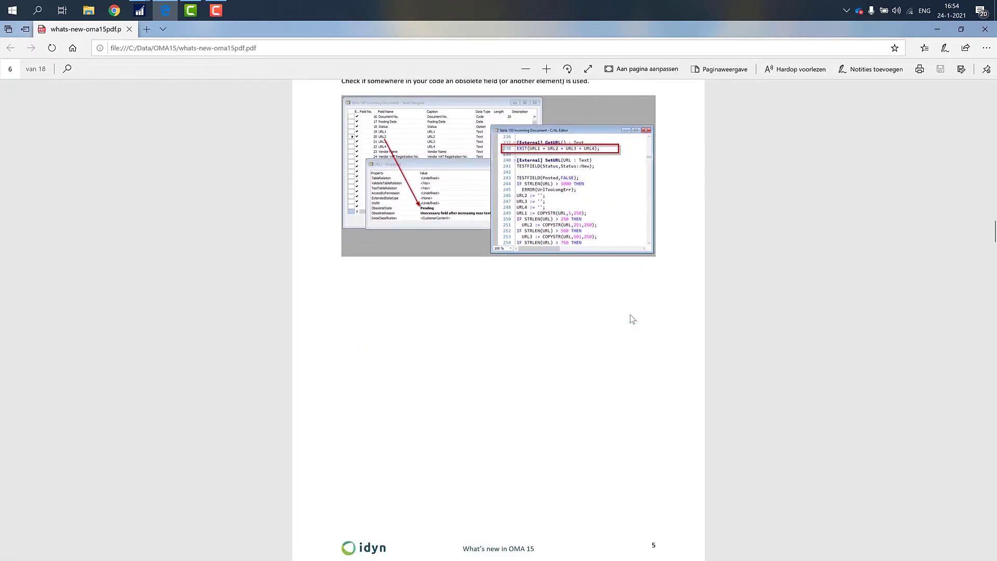
{"action": "scroll", "coordinate": [632, 319], "scroll_direction": "down", "scroll_amount": 6}
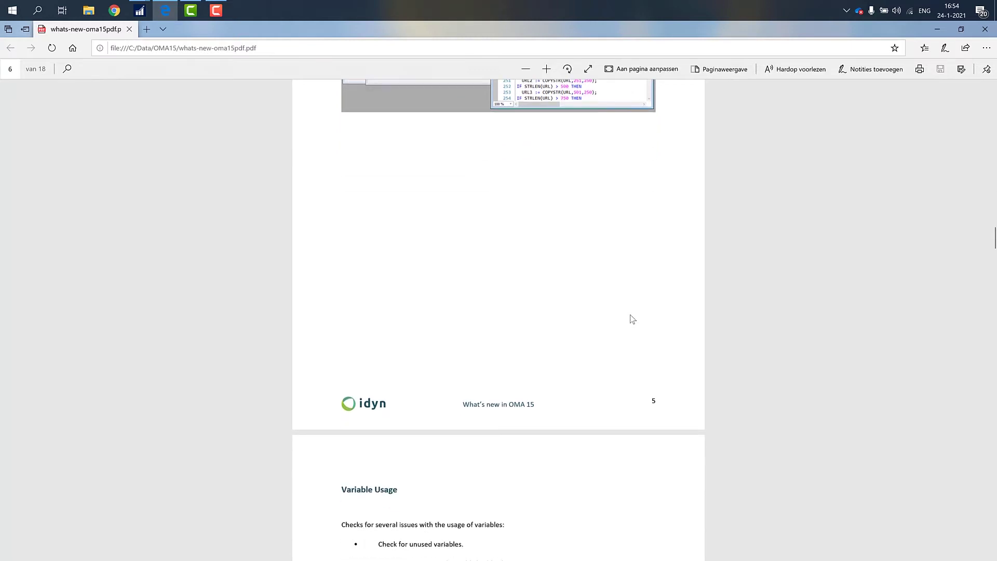
{"action": "scroll", "coordinate": [632, 319], "scroll_direction": "down", "scroll_amount": 4}
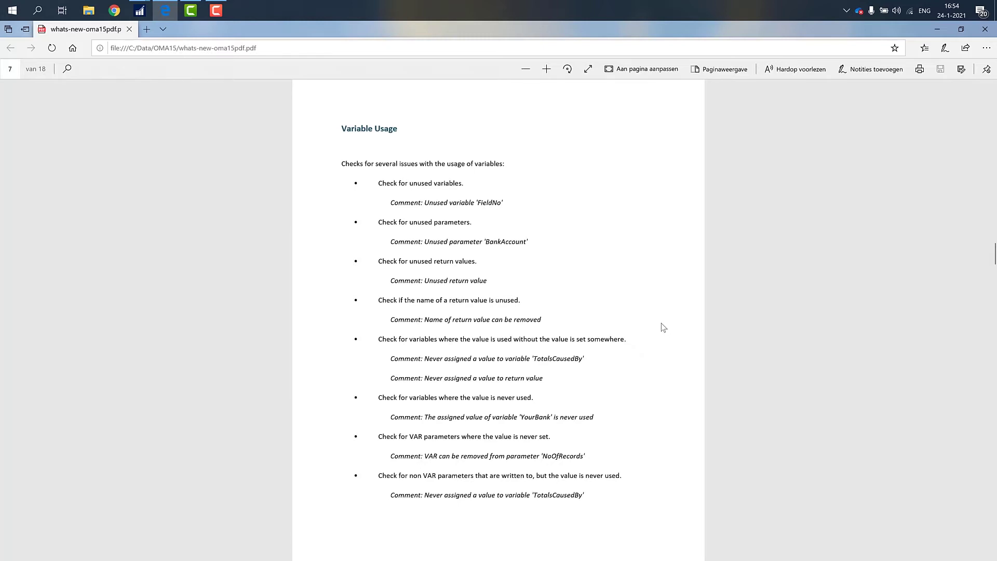
Step: Read through the Variable Usage list to the 'Check if a Tool Tip ends with a period' section
{"action": "scroll", "coordinate": [481, 258], "scroll_direction": "down", "scroll_amount": 1}
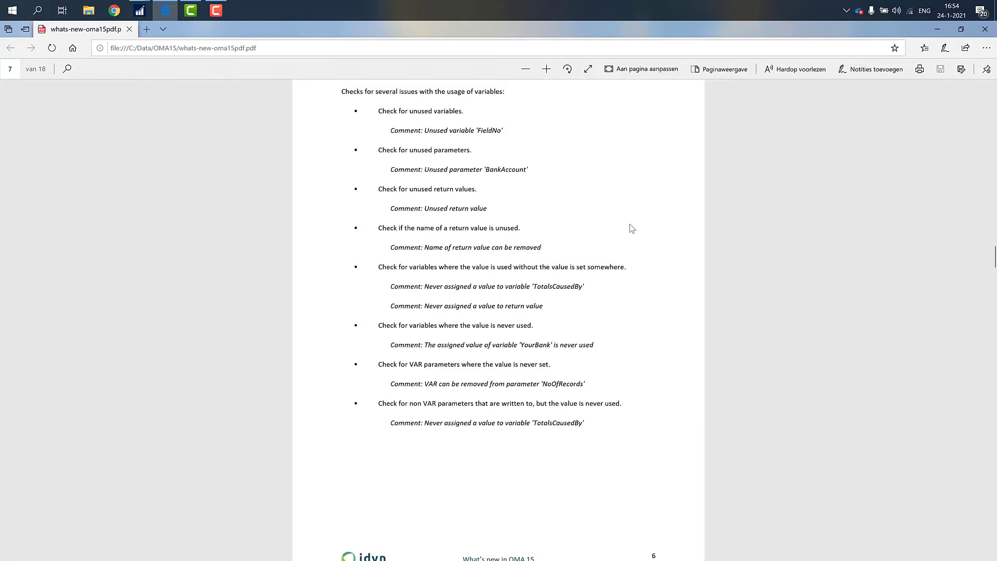
{"action": "scroll", "coordinate": [632, 229], "scroll_direction": "up", "scroll_amount": 1}
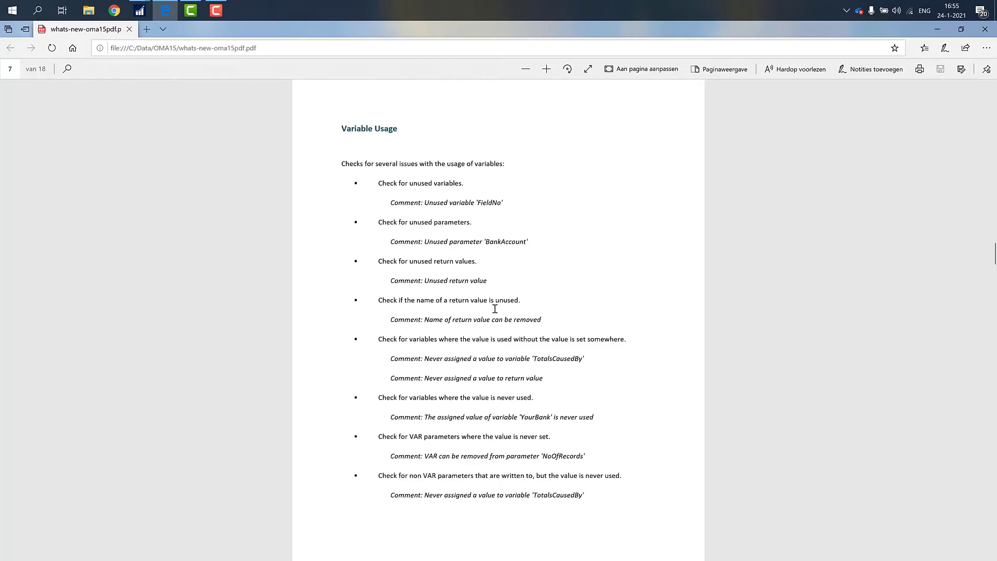
{"action": "scroll", "coordinate": [495, 309], "scroll_direction": "down", "scroll_amount": 4}
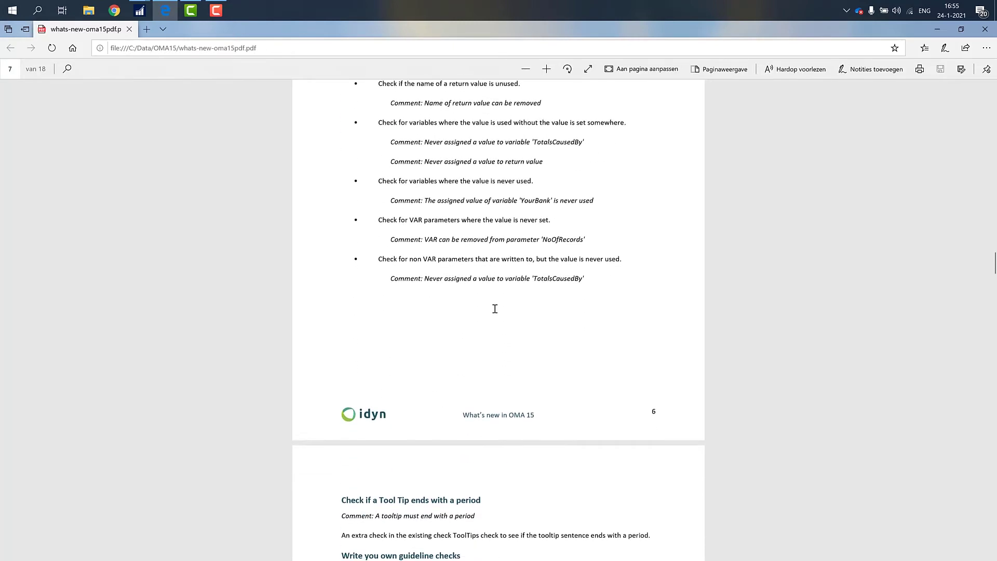
Step: Zoom the PDF in and read past page 8 to page 9's Projects and Transports section
{"action": "scroll", "coordinate": [495, 309], "scroll_direction": "down", "scroll_amount": 7}
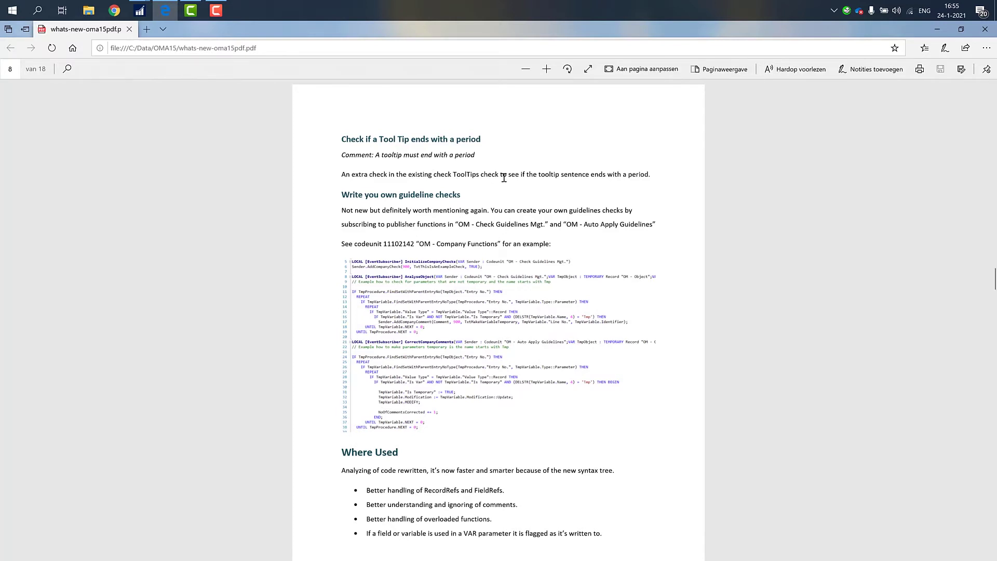
{"action": "scroll", "coordinate": [504, 177], "scroll_direction": "down", "scroll_amount": 2}
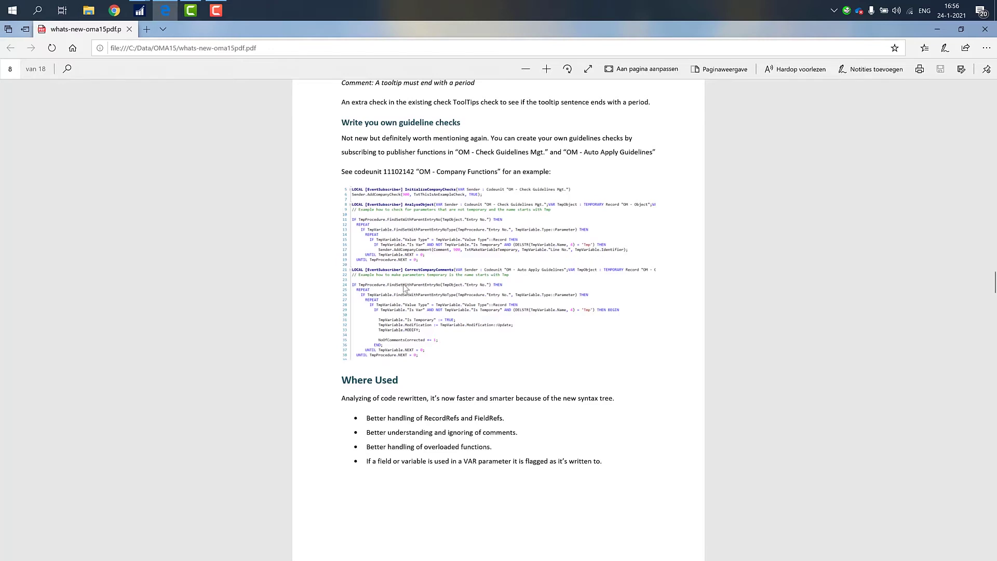
{"action": "key", "text": "ctrl+plus"}
{"action": "key", "text": "ctrl+plus"}
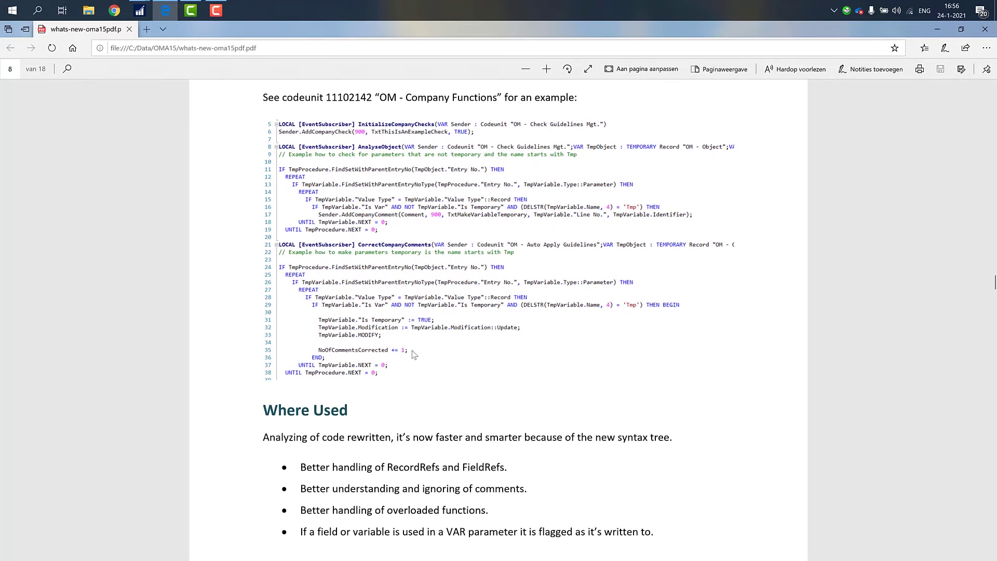
{"action": "scroll", "coordinate": [414, 354], "scroll_direction": "down", "scroll_amount": 1}
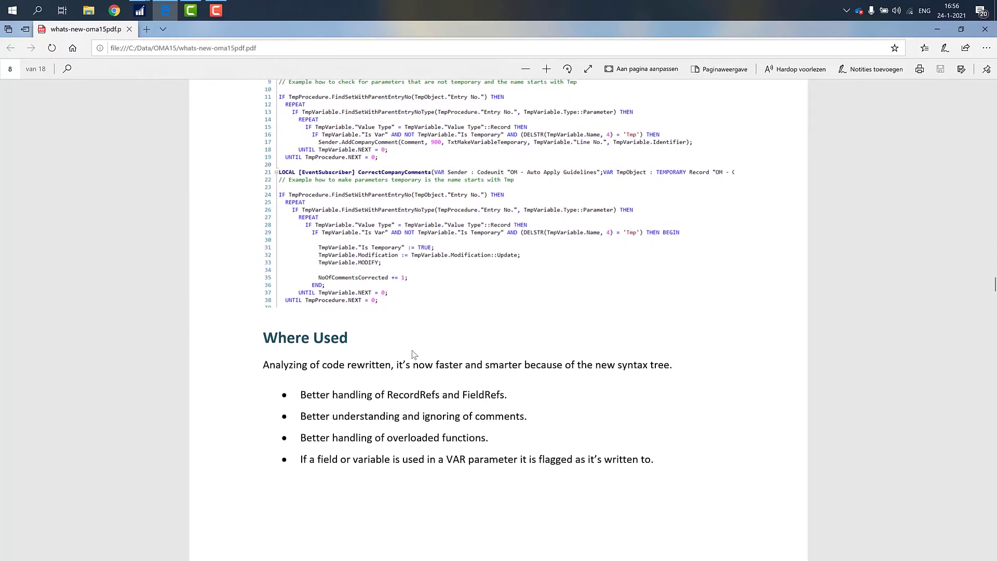
{"action": "scroll", "coordinate": [414, 354], "scroll_direction": "down", "scroll_amount": 1}
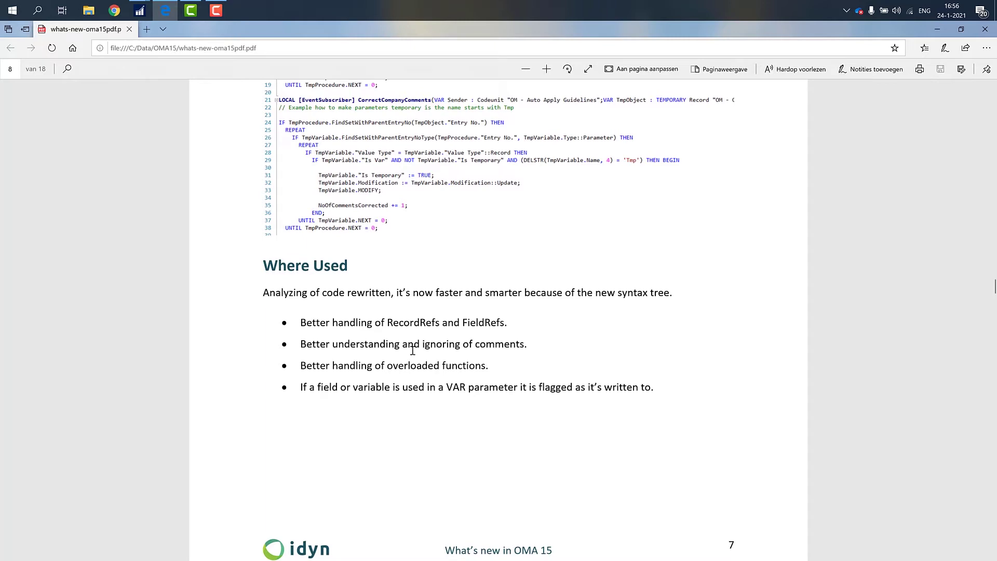
{"action": "scroll", "coordinate": [413, 351], "scroll_direction": "down", "scroll_amount": 7}
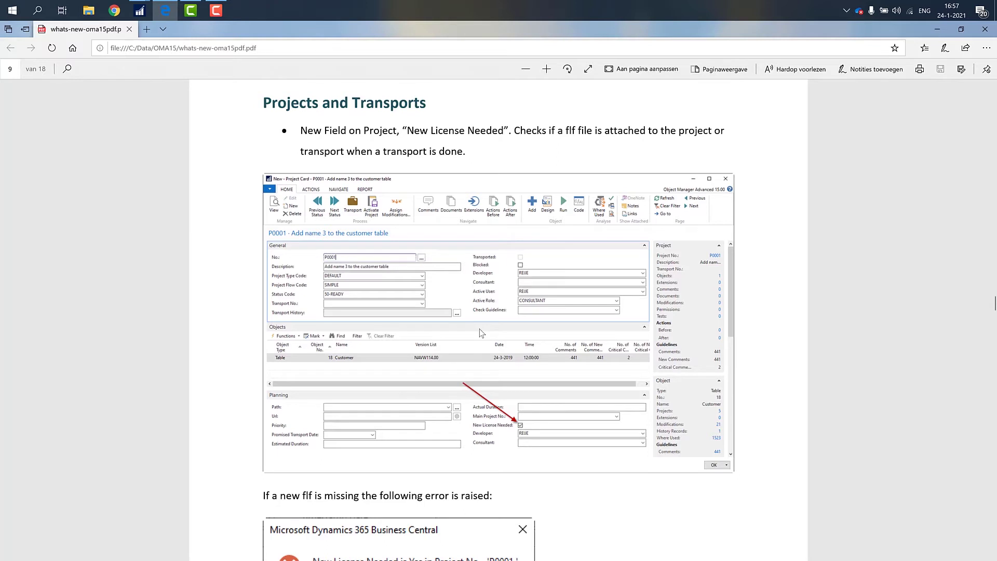
Step: Scroll to the New License Needed error example, briefly checking the Check Guidelines Comments window
{"action": "scroll", "coordinate": [479, 329], "scroll_direction": "down", "scroll_amount": 2}
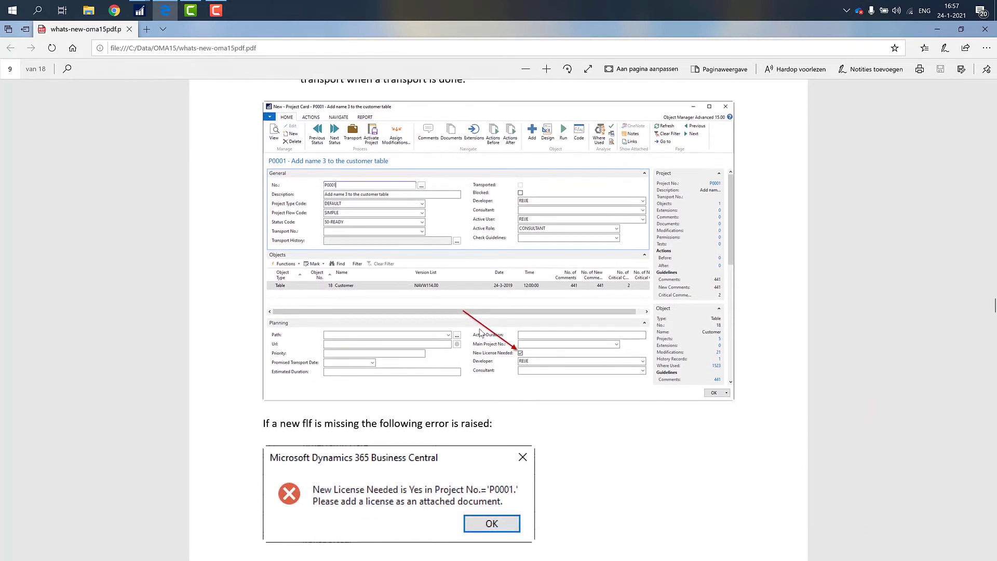
{"action": "key", "text": "alt+Tab"}
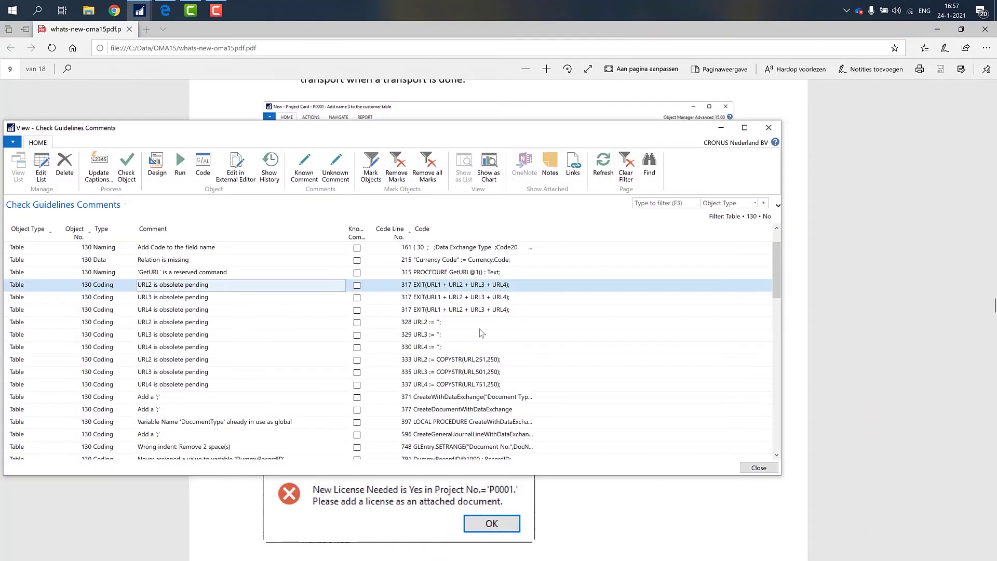
{"action": "key", "text": "alt+Tab"}
{"action": "key", "text": "alt+Tab"}
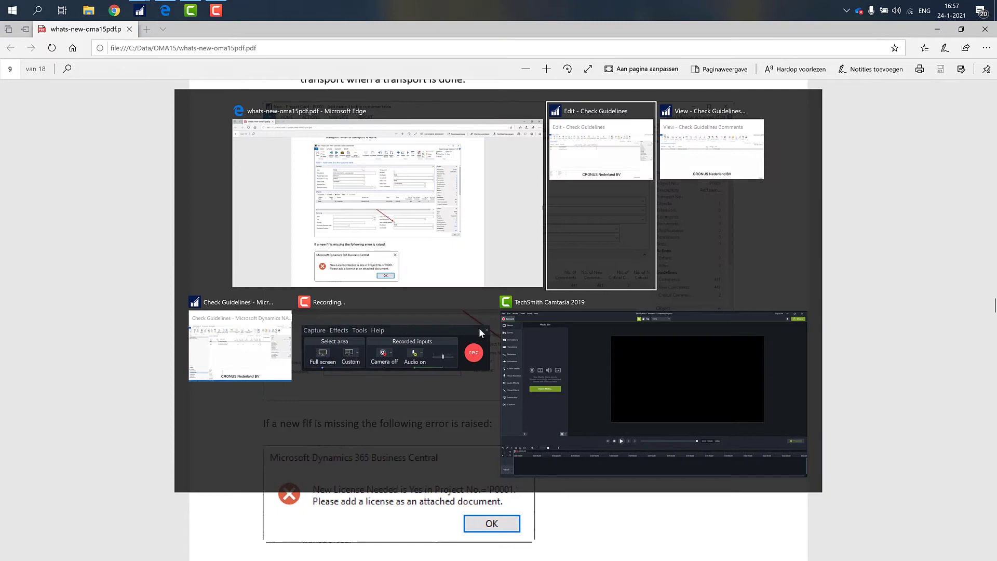
{"action": "key", "text": "alt+Tab"}
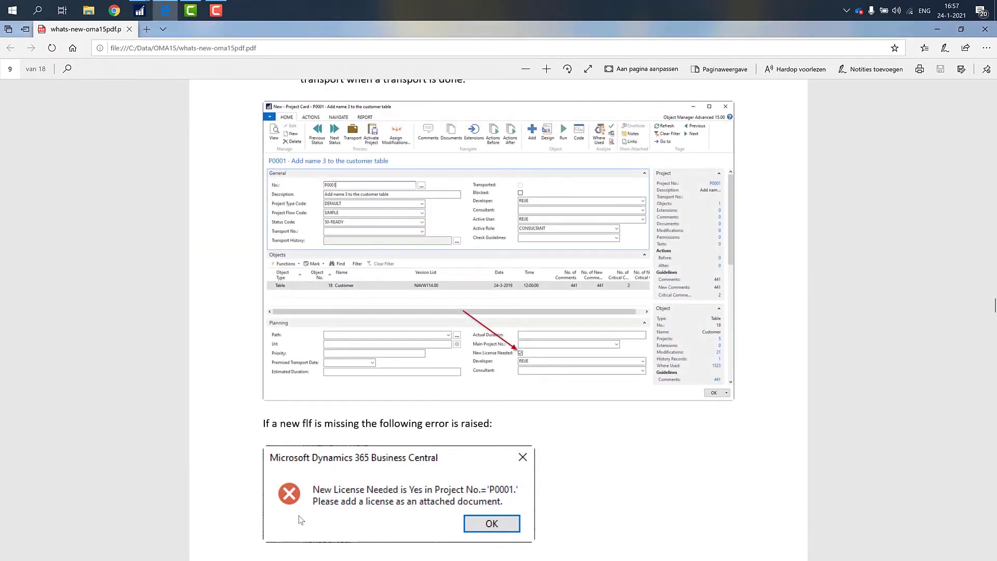
{"action": "key", "text": "alt+Tab"}
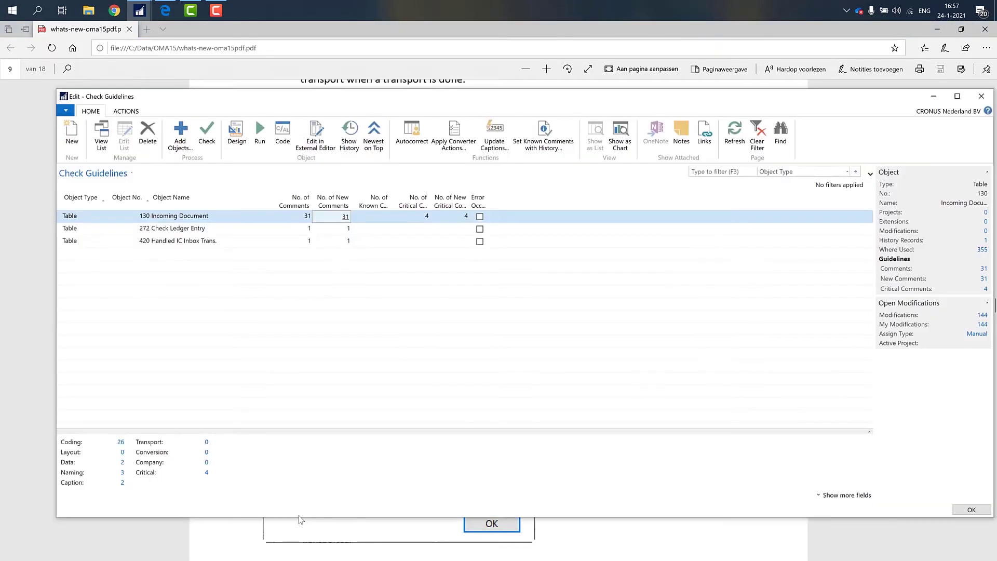
Step: Open project P0001's card from Transports > Projects and review its ACTIONS commands
{"action": "key", "text": "alt+Tab"}
{"action": "key", "text": "alt+Tab"}
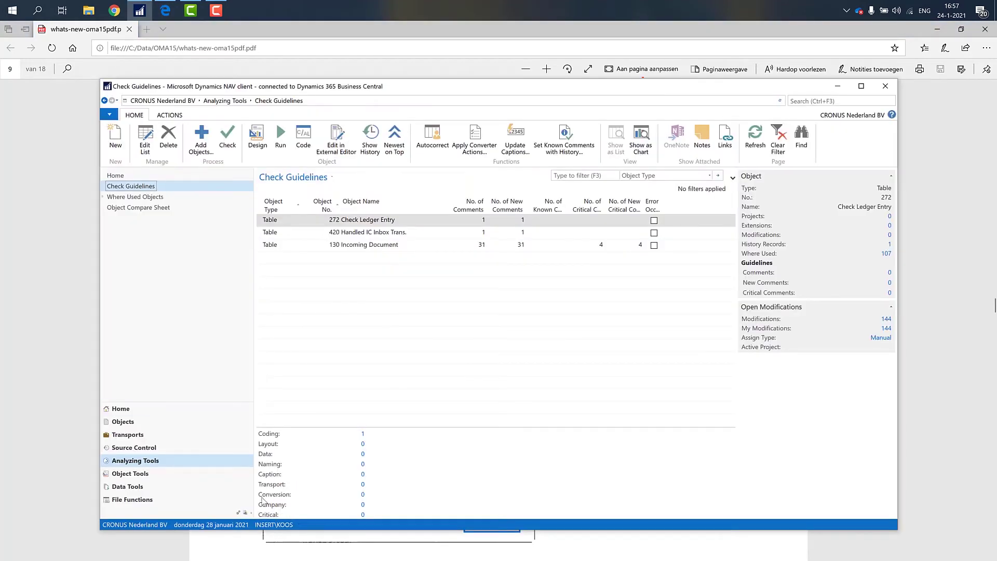
{"action": "left_click", "coordinate": [130, 435]}
{"action": "left_click", "coordinate": [124, 187]}
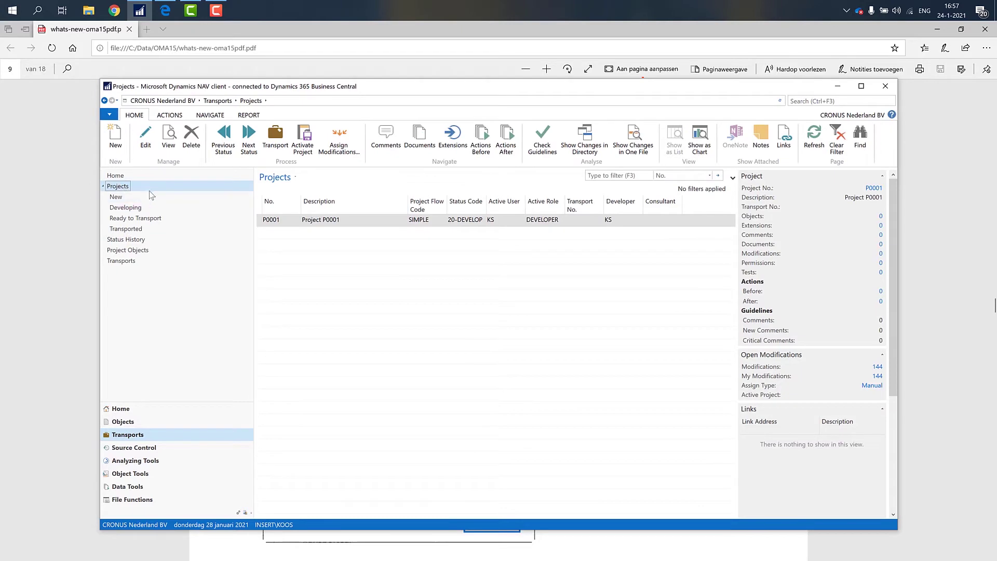
{"action": "double_click", "coordinate": [268, 223]}
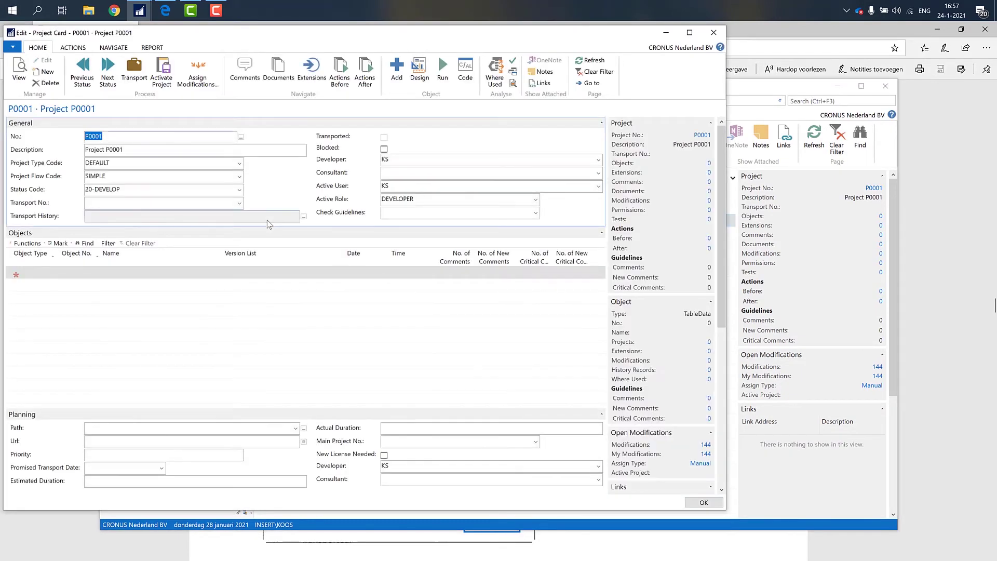
{"action": "left_click", "coordinate": [75, 48]}
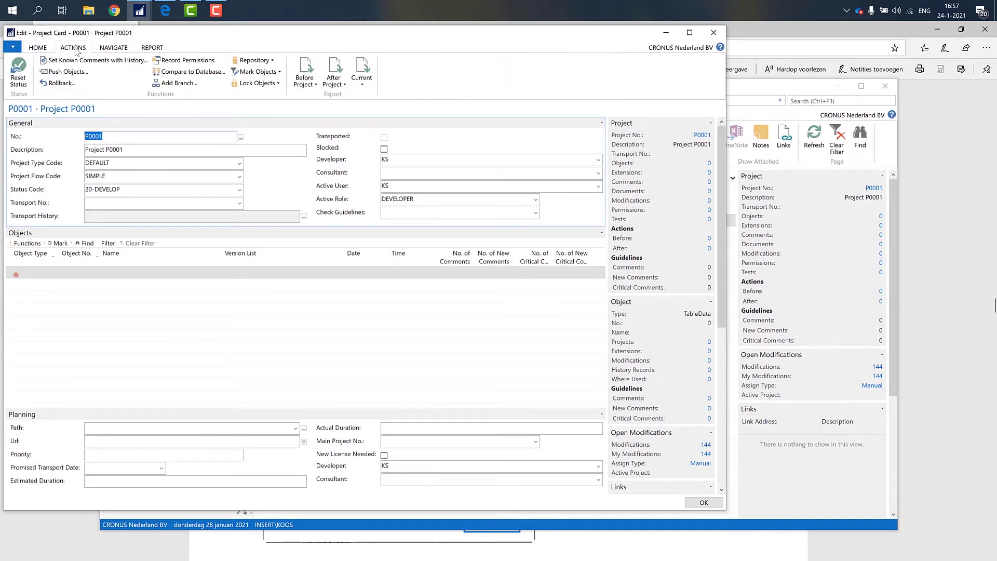
{"action": "left_click", "coordinate": [32, 48]}
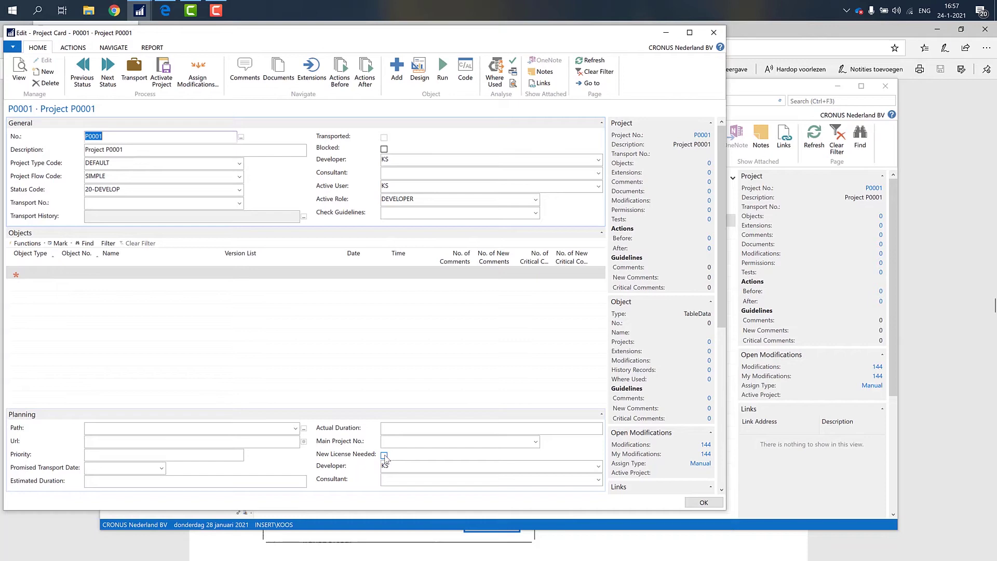
{"action": "key", "text": "alt+Tab"}
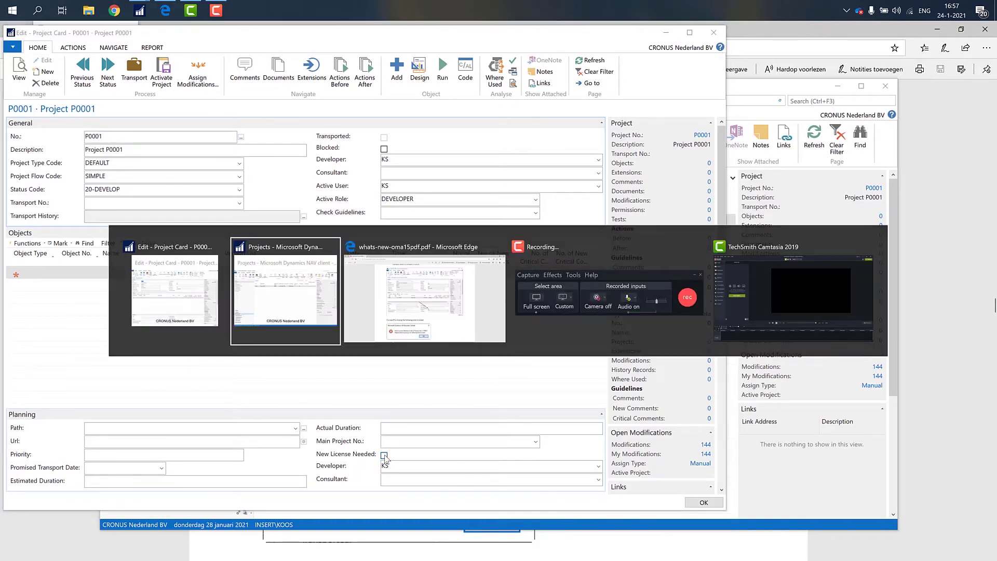
Step: Return to the PDF and scroll down to page 10's Add Branch section
{"action": "key", "text": "Tab"}
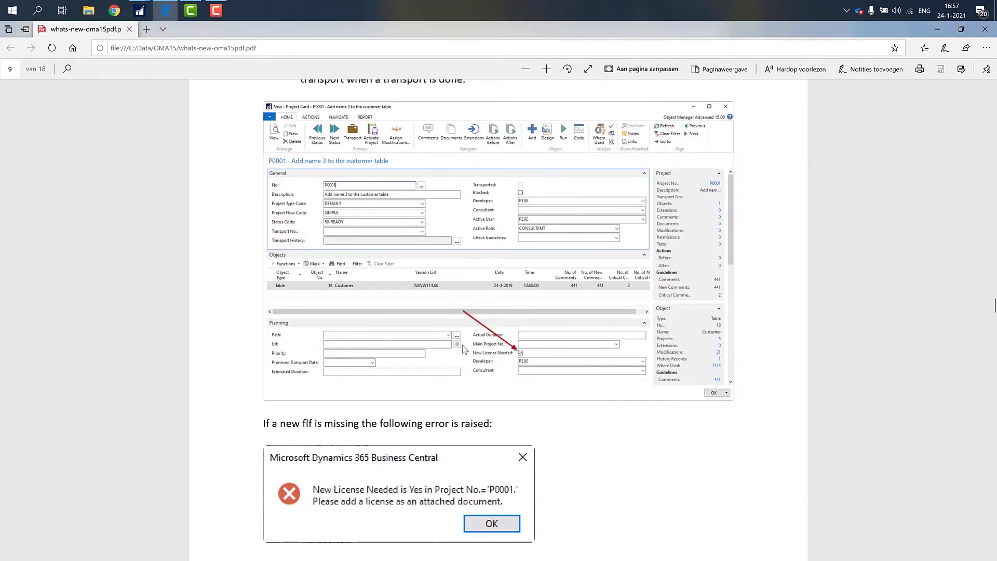
{"action": "scroll", "coordinate": [464, 349], "scroll_direction": "down", "scroll_amount": 4}
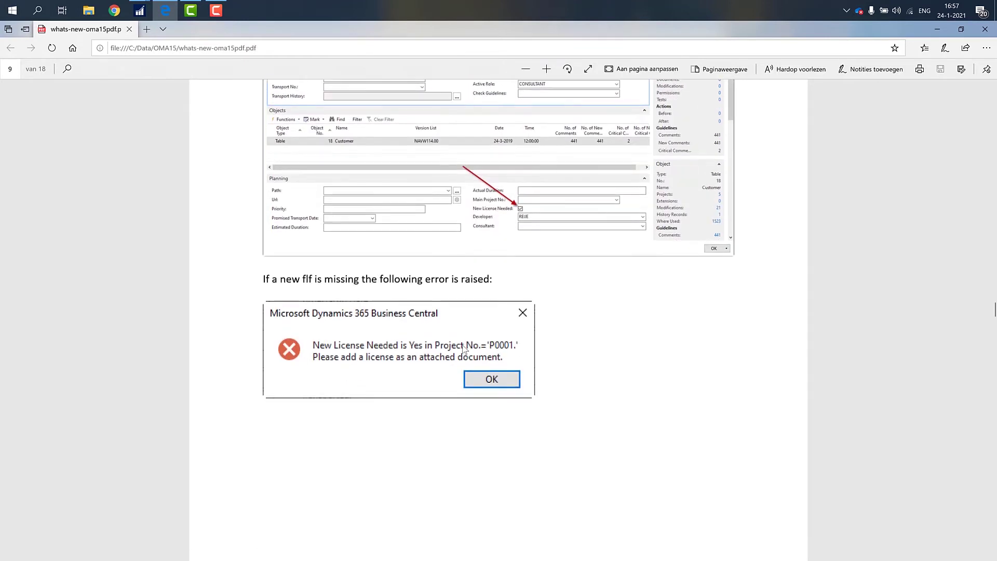
{"action": "scroll", "coordinate": [465, 350], "scroll_direction": "down", "scroll_amount": 7}
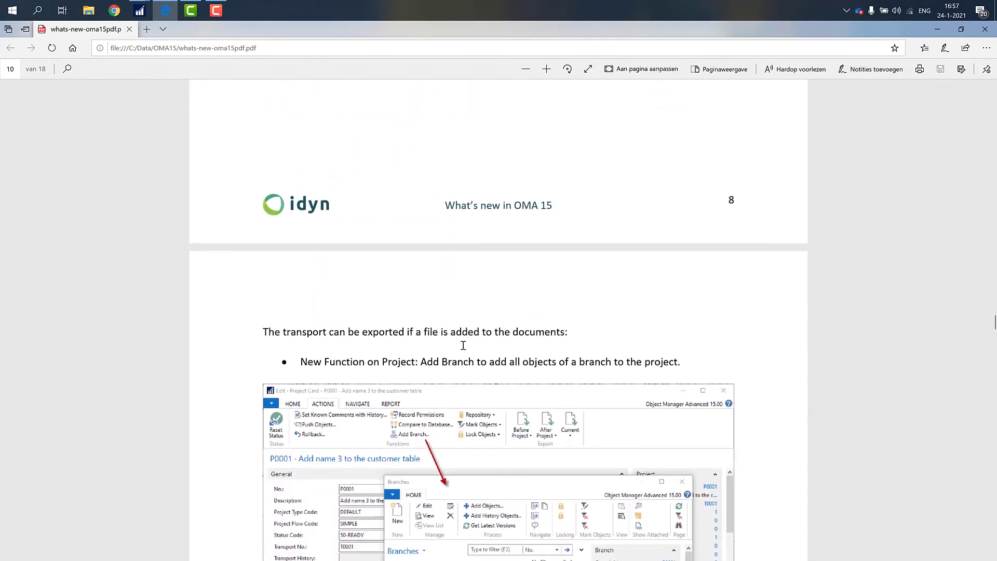
{"action": "scroll", "coordinate": [463, 345], "scroll_direction": "down", "scroll_amount": 3}
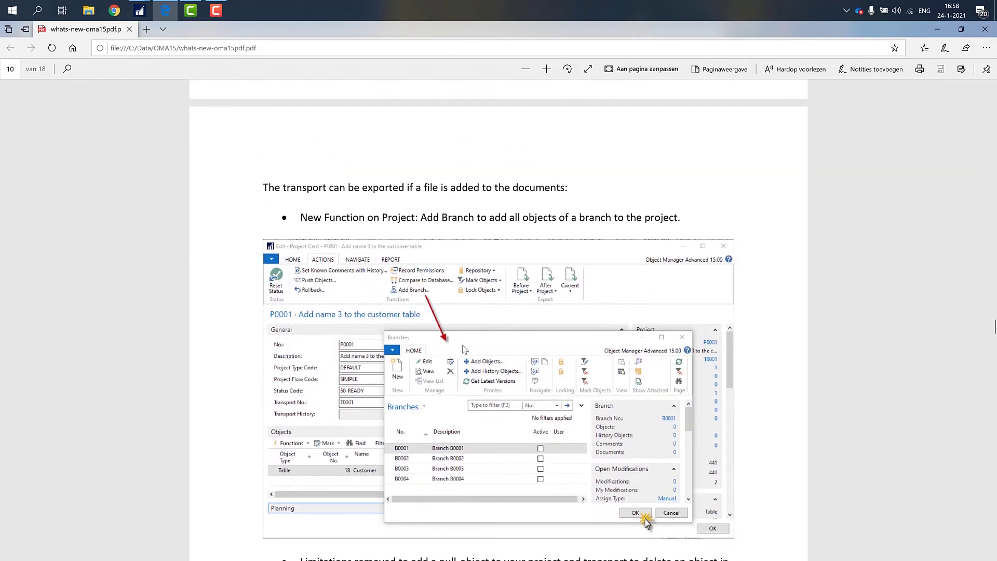
Step: Bring the Object Manager Projects list showing P0001 back to the front
{"action": "key", "text": "alt+Tab"}
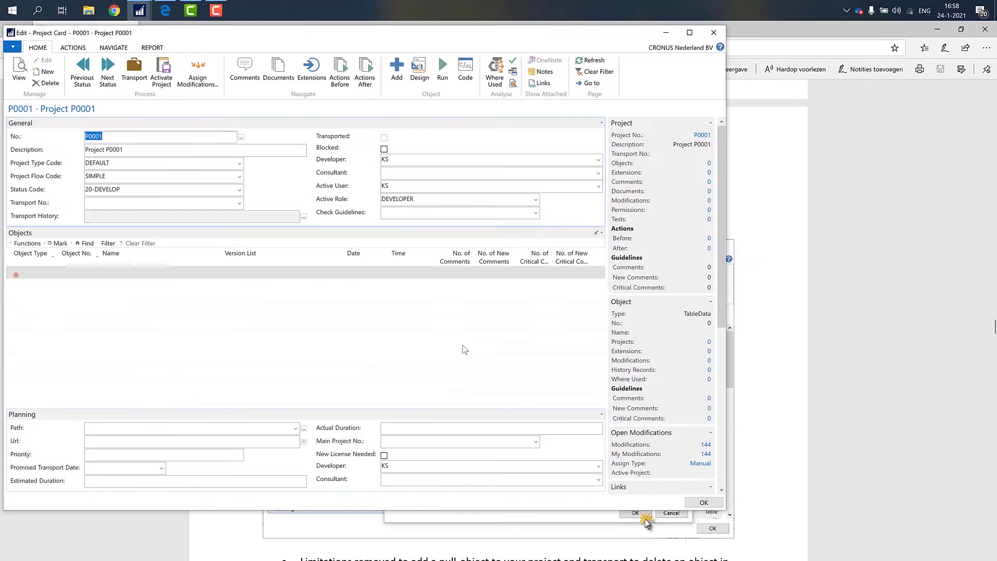
{"action": "key", "text": "alt+Tab"}
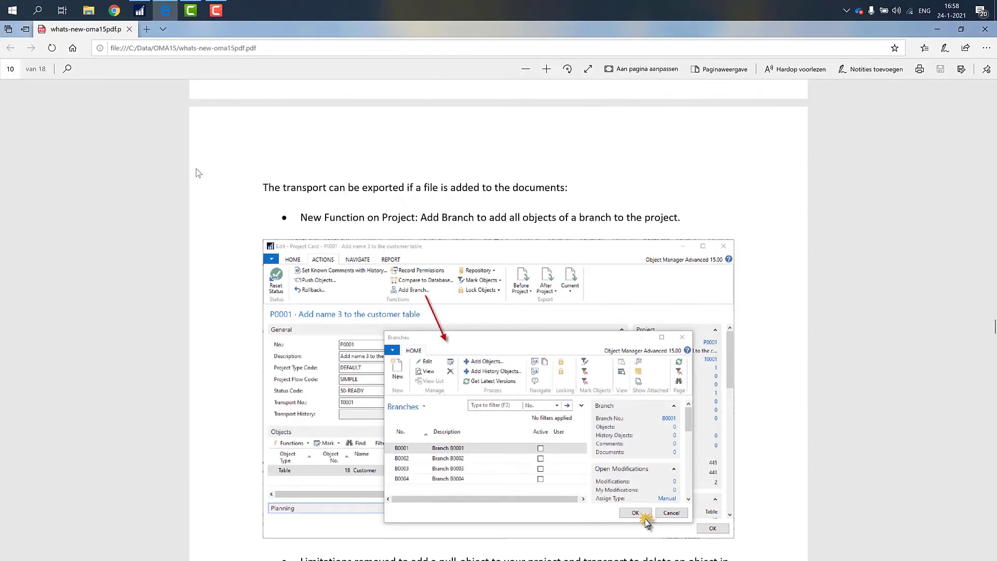
{"action": "key", "text": "alt+Tab"}
{"action": "key", "text": "Tab"}
{"action": "key", "text": "alt+shift+Tab"}
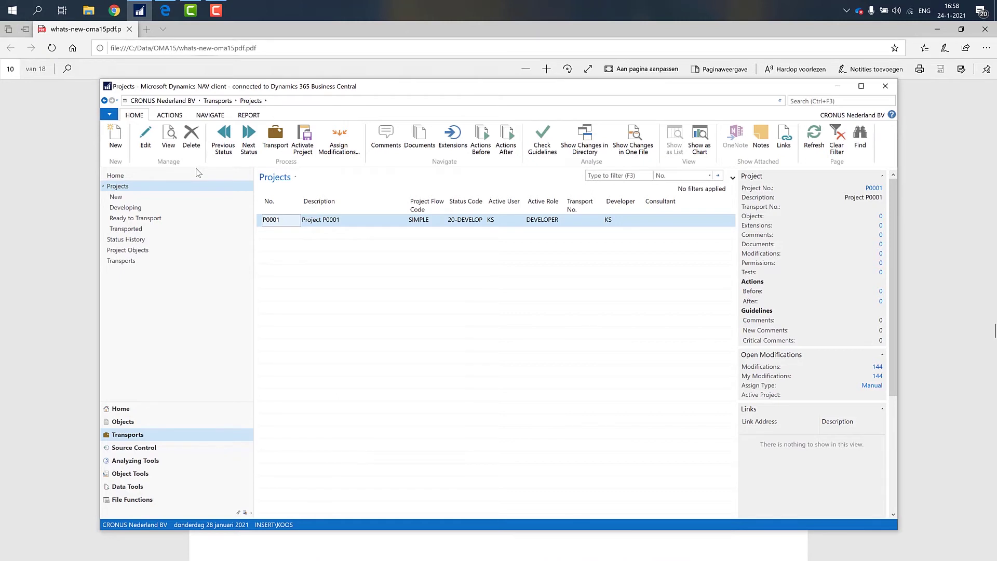
Step: Open BRANCH1 from Source Control > Branches, check its Currency and Finance Charge Terms tables, then close
{"action": "left_click", "coordinate": [134, 449]}
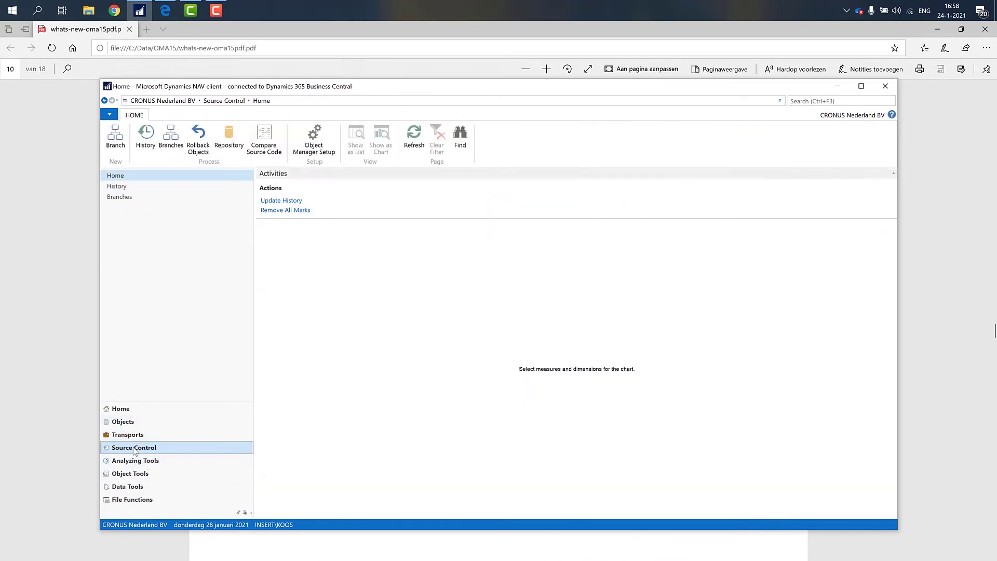
{"action": "left_click", "coordinate": [173, 139]}
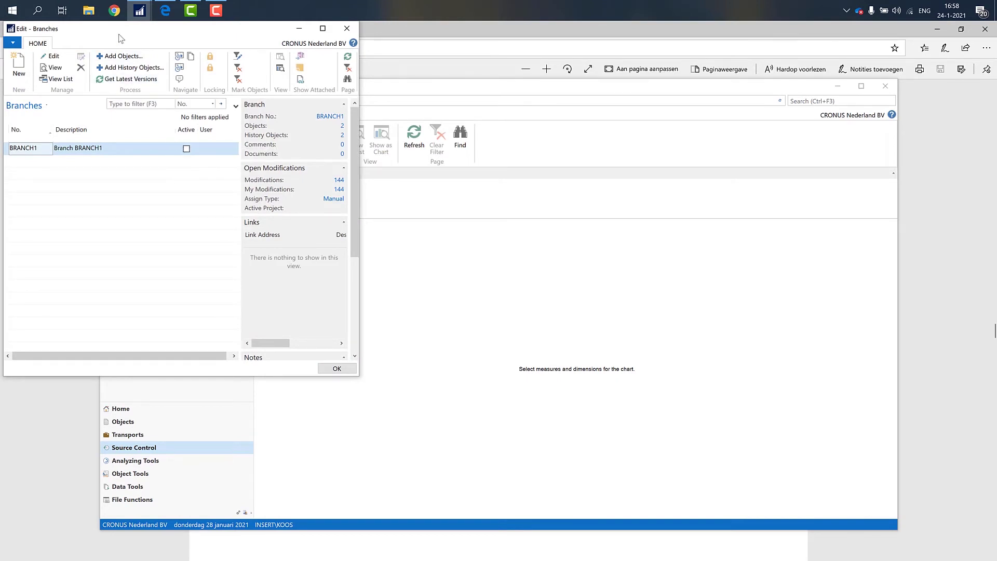
{"action": "left_click_drag", "start_coordinate": [116, 29], "coordinate": [315, 82]}
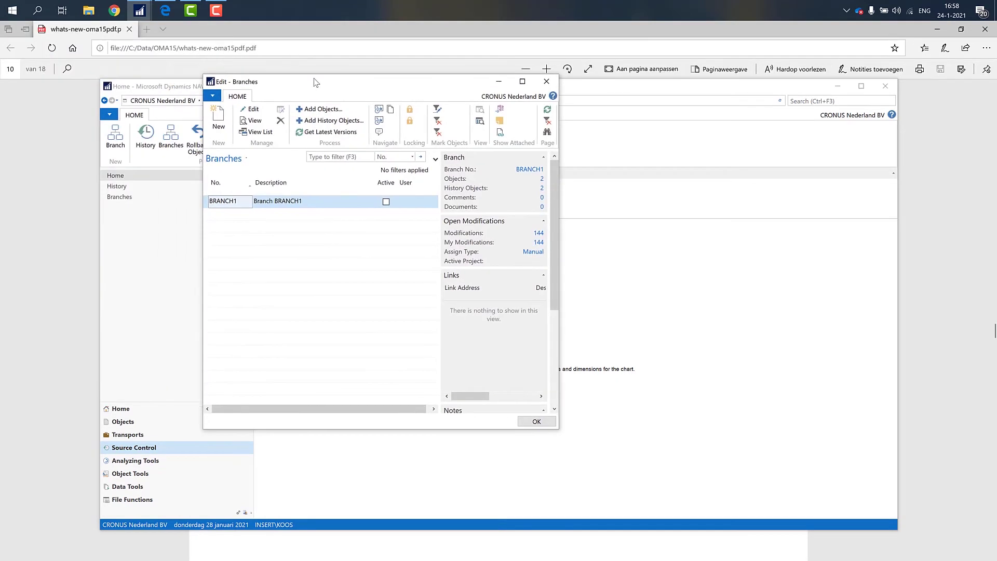
{"action": "double_click", "coordinate": [234, 206]}
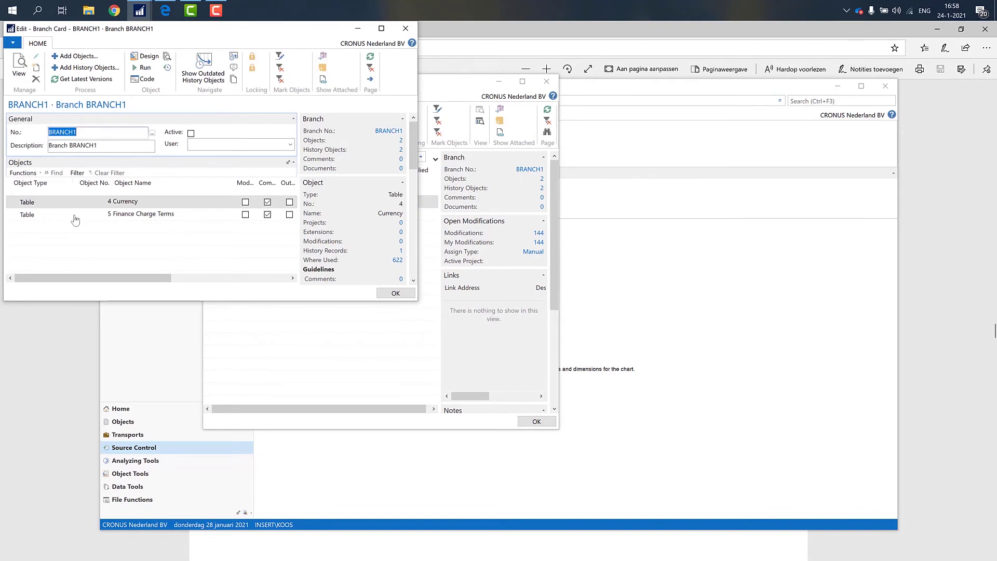
{"action": "key", "text": "Escape"}
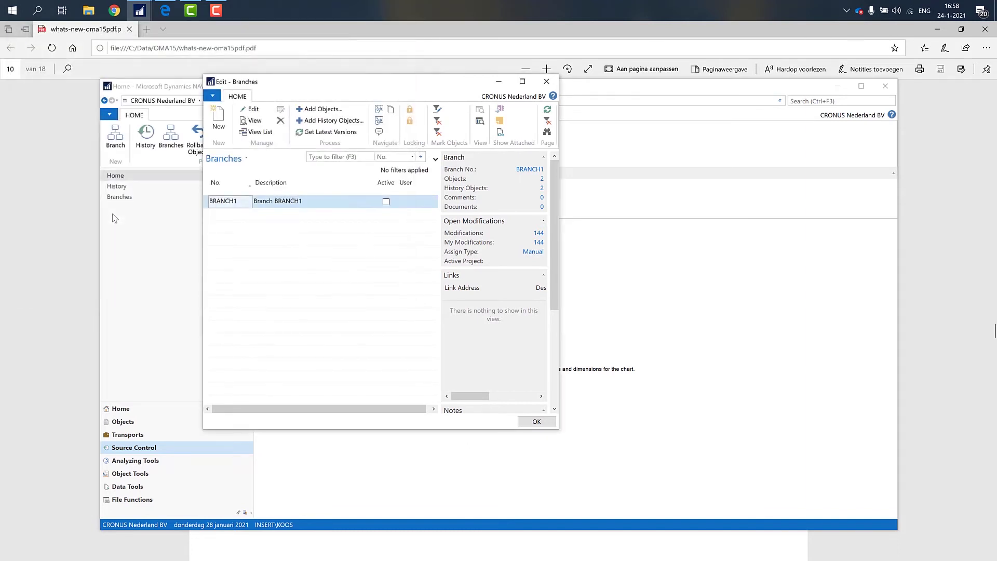
{"action": "key", "text": "Escape"}
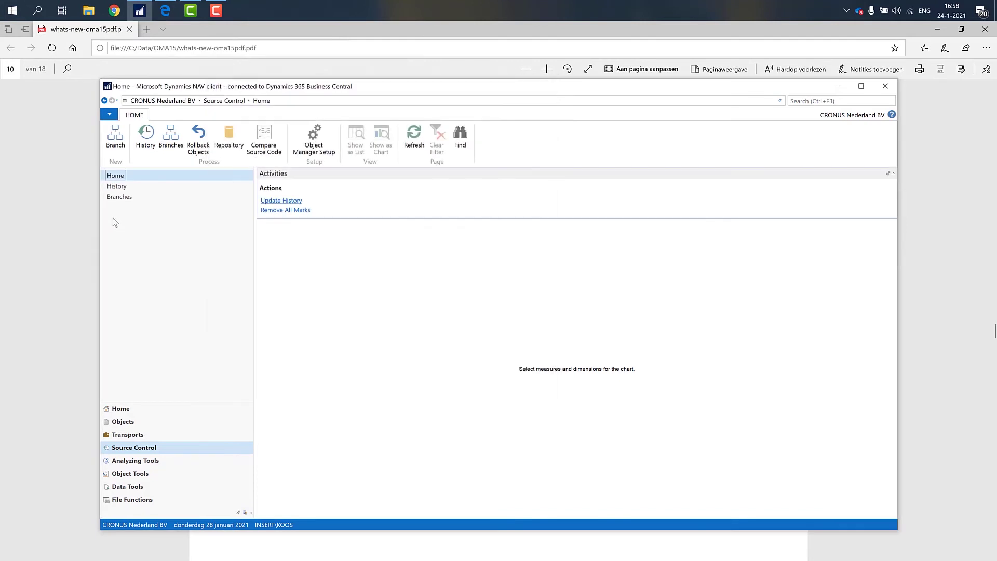
Step: Add BRANCH1 to project P0001 via Add Branch, bringing in tables 4 Currency and 5 Finance Charge Terms
{"action": "left_click", "coordinate": [128, 422]}
{"action": "left_click", "coordinate": [131, 434]}
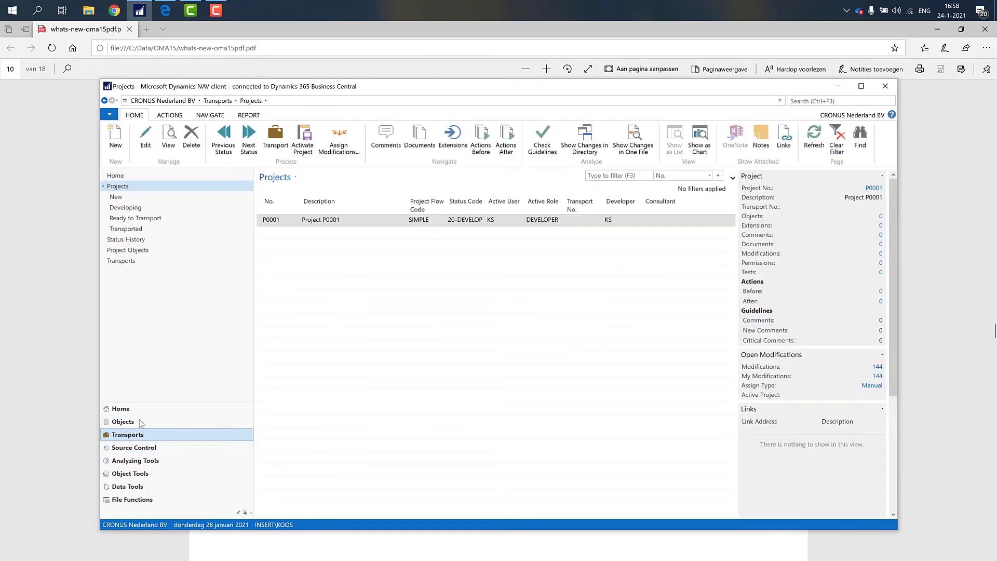
{"action": "double_click", "coordinate": [271, 220]}
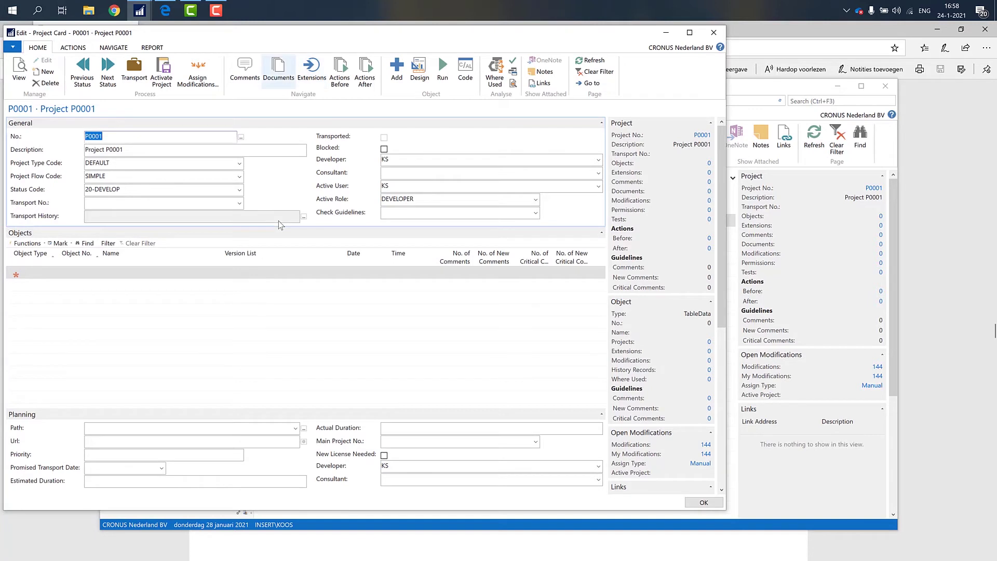
{"action": "left_click", "coordinate": [67, 48]}
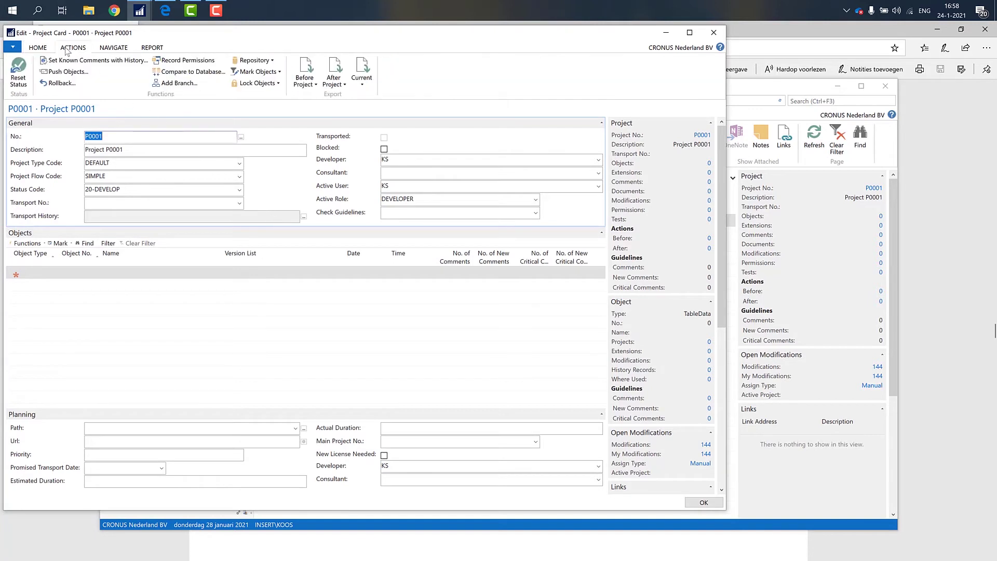
{"action": "left_click", "coordinate": [179, 84]}
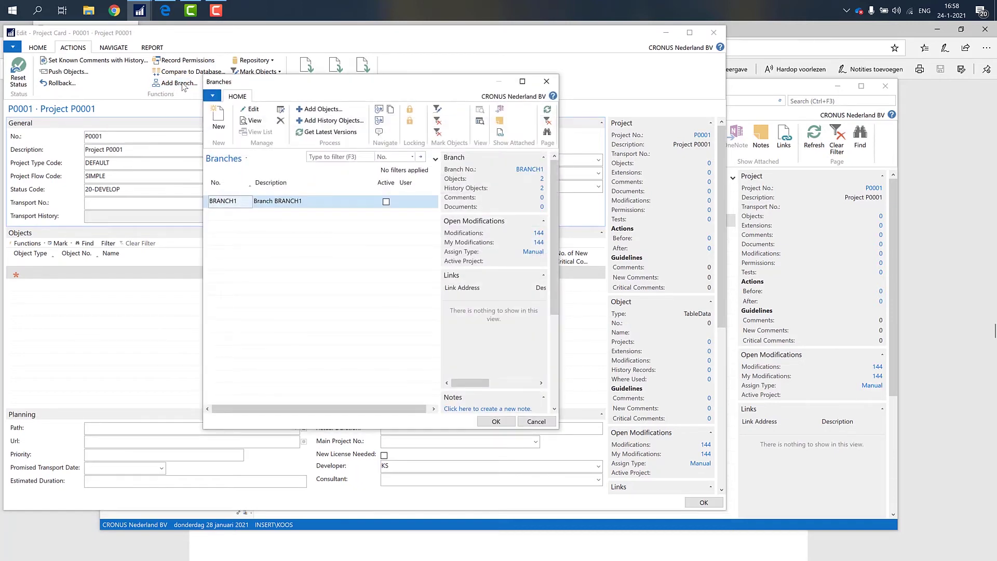
{"action": "left_click", "coordinate": [496, 421]}
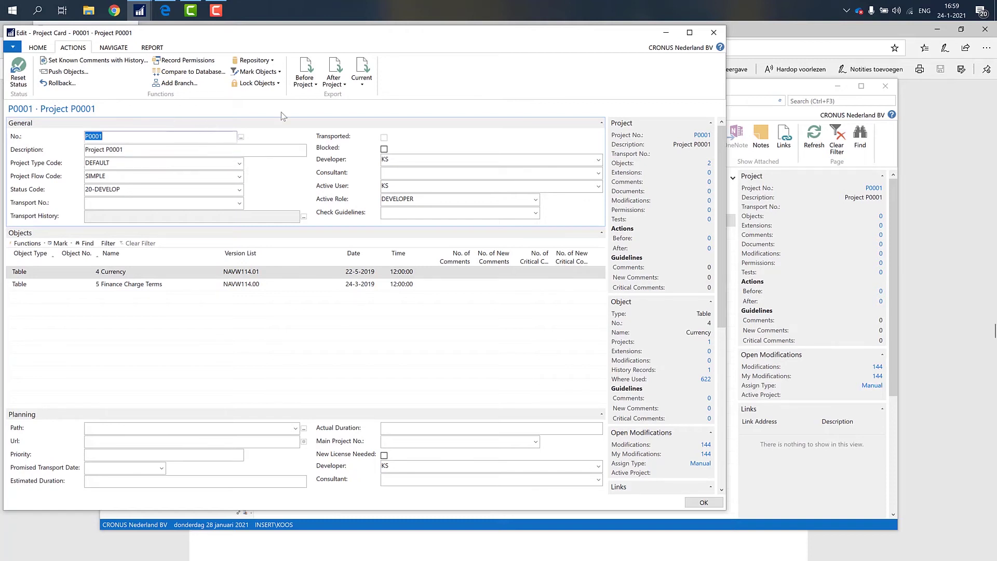
Step: Back in the PDF, read the Add Branch screenshot and bullets, continuing to page 11
{"action": "key", "text": "alt+Tab"}
{"action": "key", "text": "alt+Tab"}
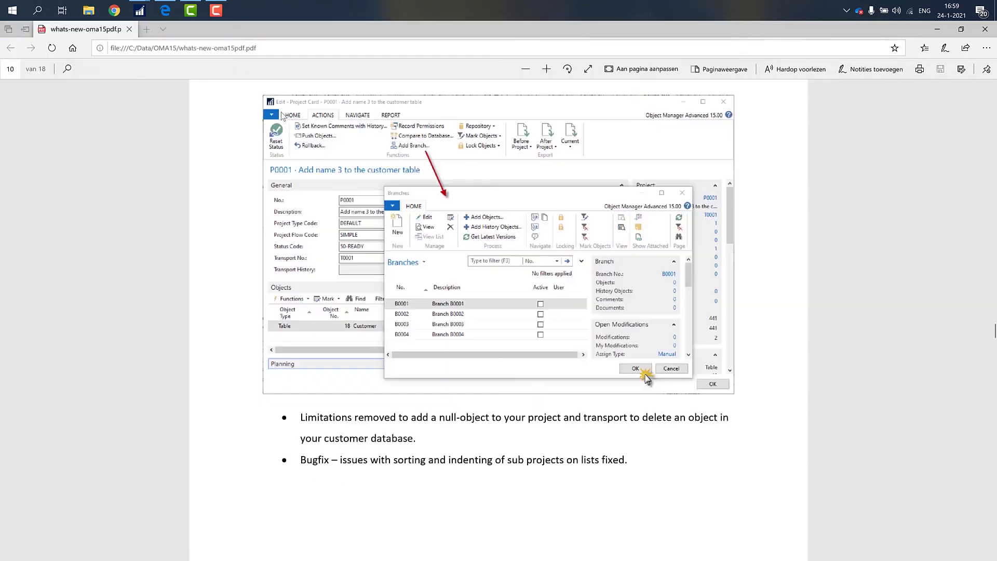
{"action": "scroll", "coordinate": [516, 141], "scroll_direction": "down", "scroll_amount": 4}
{"action": "scroll", "coordinate": [516, 142], "scroll_direction": "up", "scroll_amount": 1}
{"action": "scroll", "coordinate": [516, 142], "scroll_direction": "up", "scroll_amount": 2}
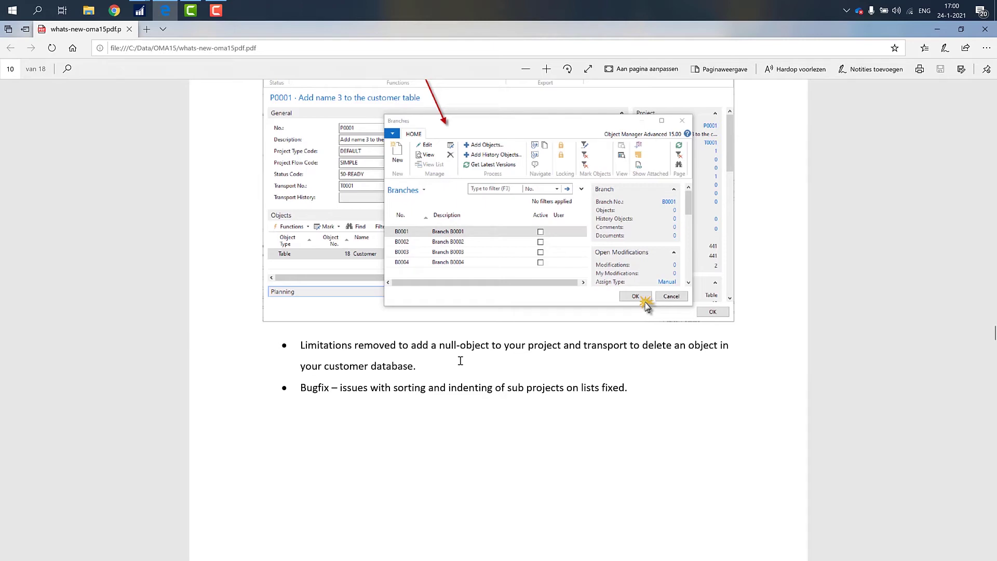
{"action": "scroll", "coordinate": [485, 322], "scroll_direction": "down", "scroll_amount": 5}
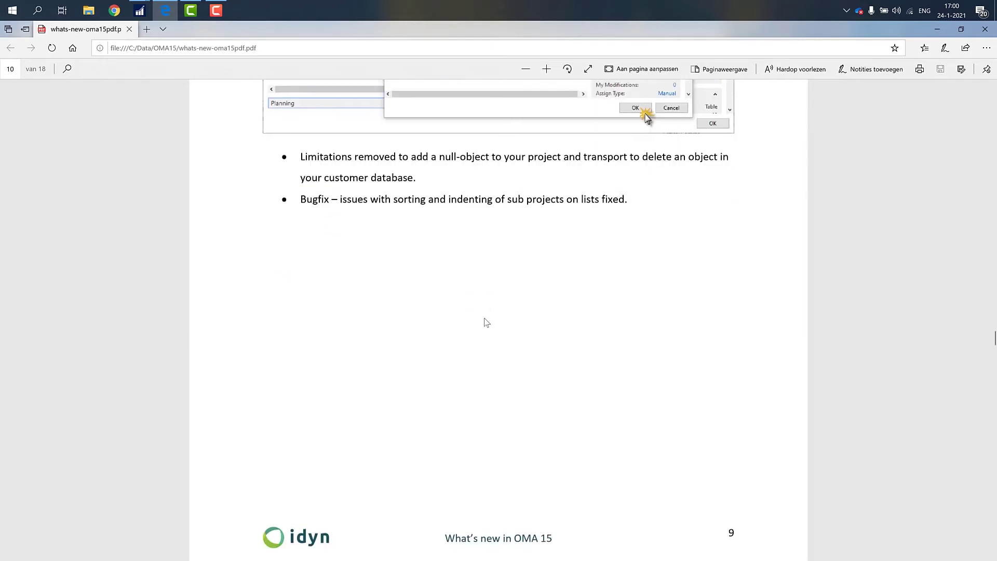
{"action": "scroll", "coordinate": [485, 322], "scroll_direction": "down", "scroll_amount": 9}
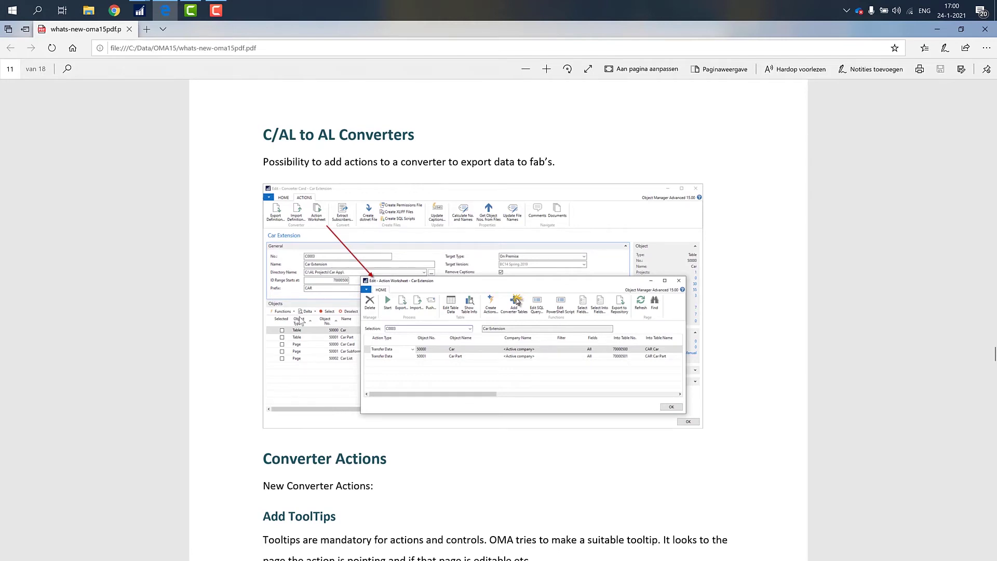
Step: Zoom into page 11's Action Worksheet screenshot showing Transfer Data actions for Car and Car Part
{"action": "scroll", "coordinate": [299, 320], "scroll_direction": "up", "scroll_amount": 5}
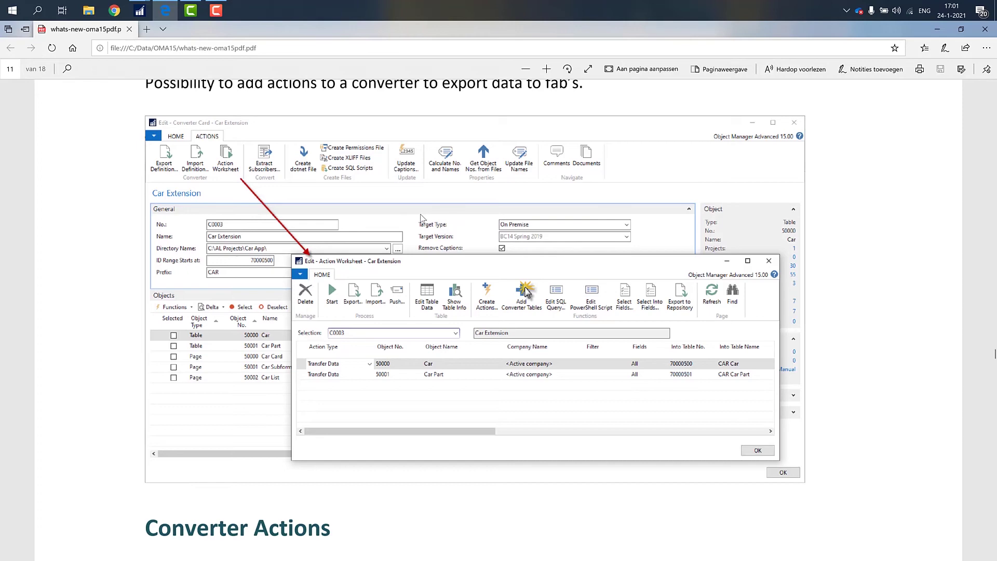
Step: Read through Converter Actions and the Add ToolTips AddNLDLanguage code listing toward page 12
{"action": "scroll", "coordinate": [421, 216], "scroll_direction": "down", "scroll_amount": 10}
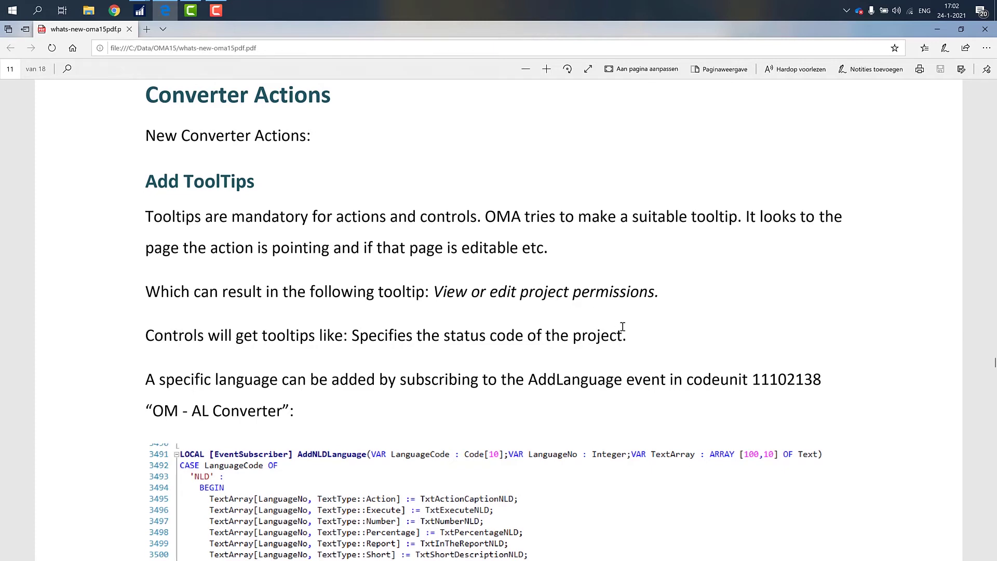
{"action": "scroll", "coordinate": [623, 326], "scroll_direction": "down", "scroll_amount": 4}
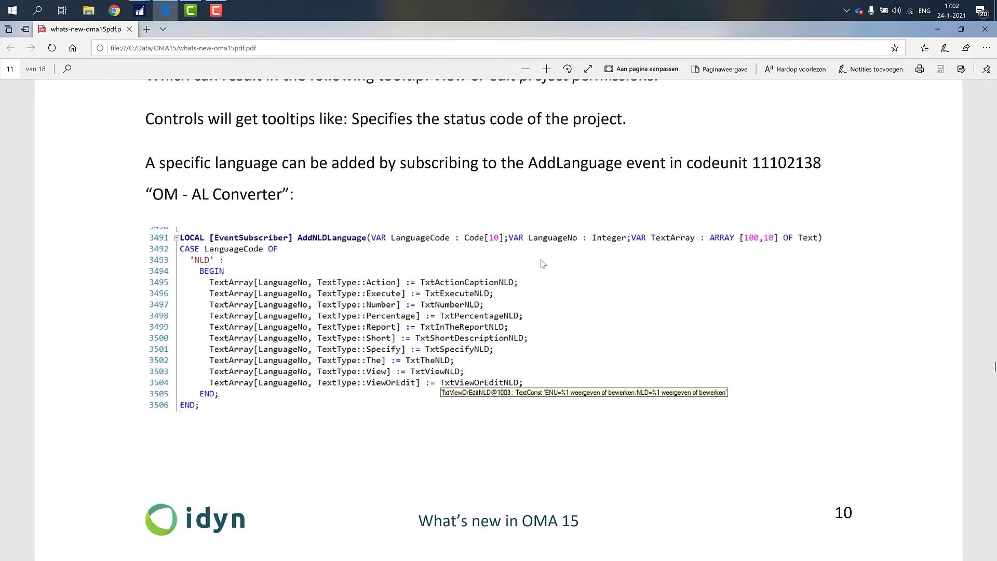
{"action": "scroll", "coordinate": [543, 264], "scroll_direction": "up", "scroll_amount": 3}
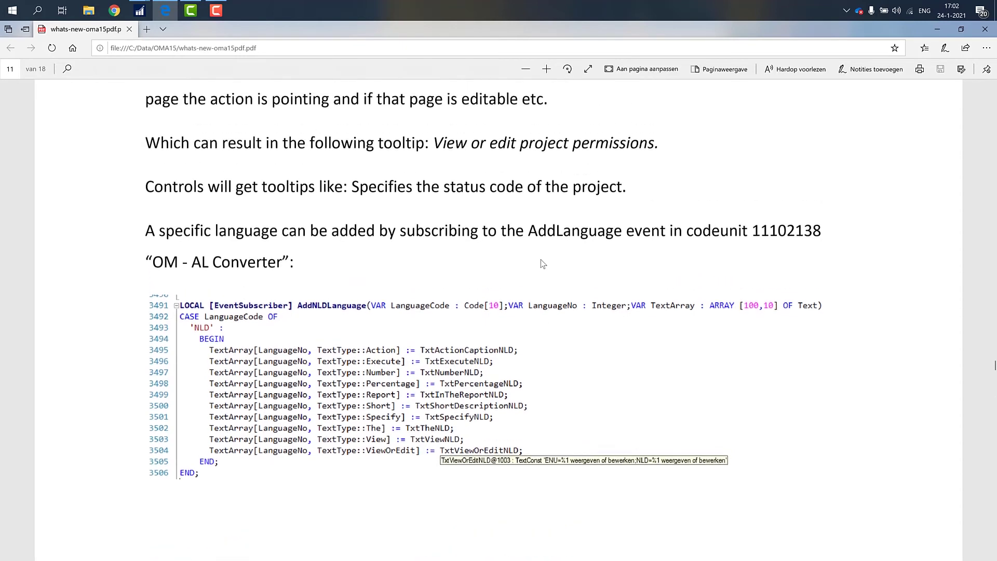
Step: Compare the Remove WITH Statements Before and After code, continuing to page 13's Add Rec. section
{"action": "scroll", "coordinate": [541, 260], "scroll_direction": "down", "scroll_amount": 11}
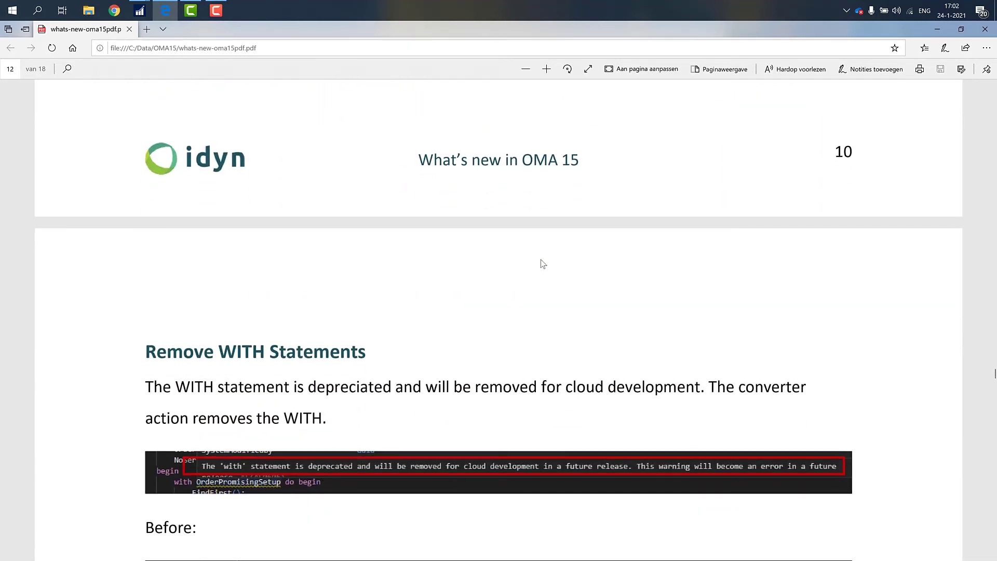
{"action": "scroll", "coordinate": [543, 264], "scroll_direction": "down", "scroll_amount": 4}
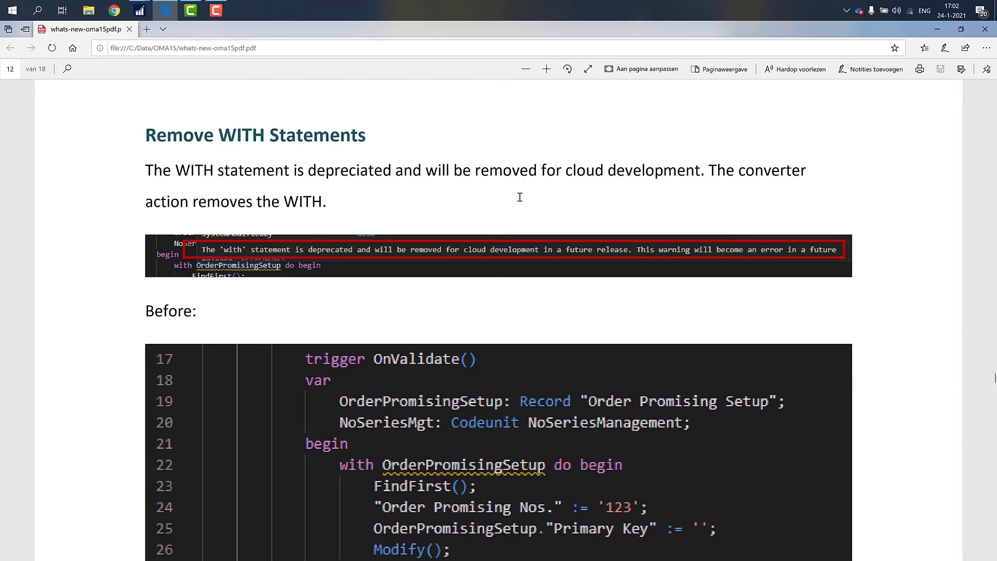
{"action": "scroll", "coordinate": [520, 197], "scroll_direction": "down", "scroll_amount": 3}
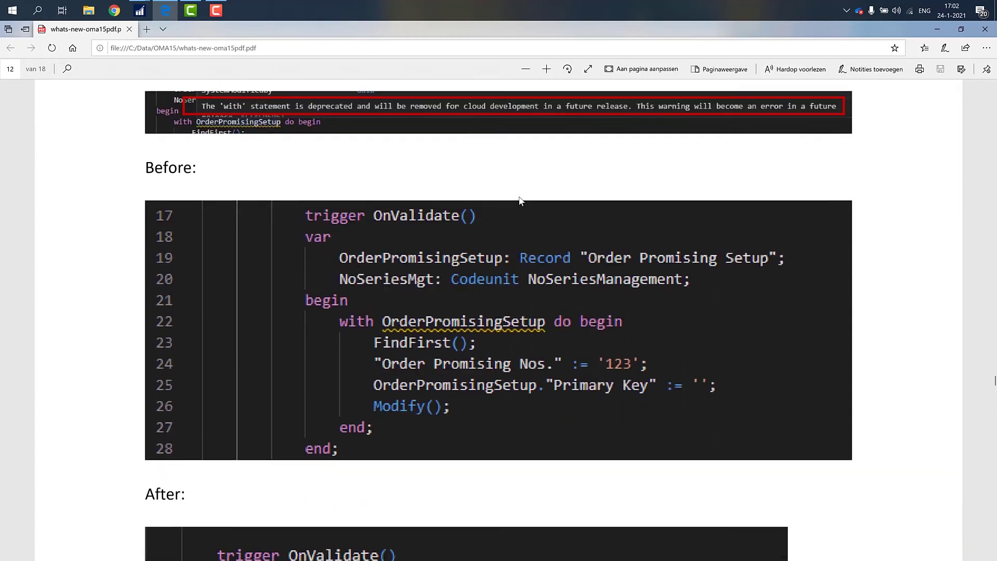
{"action": "scroll", "coordinate": [520, 200], "scroll_direction": "down", "scroll_amount": 1}
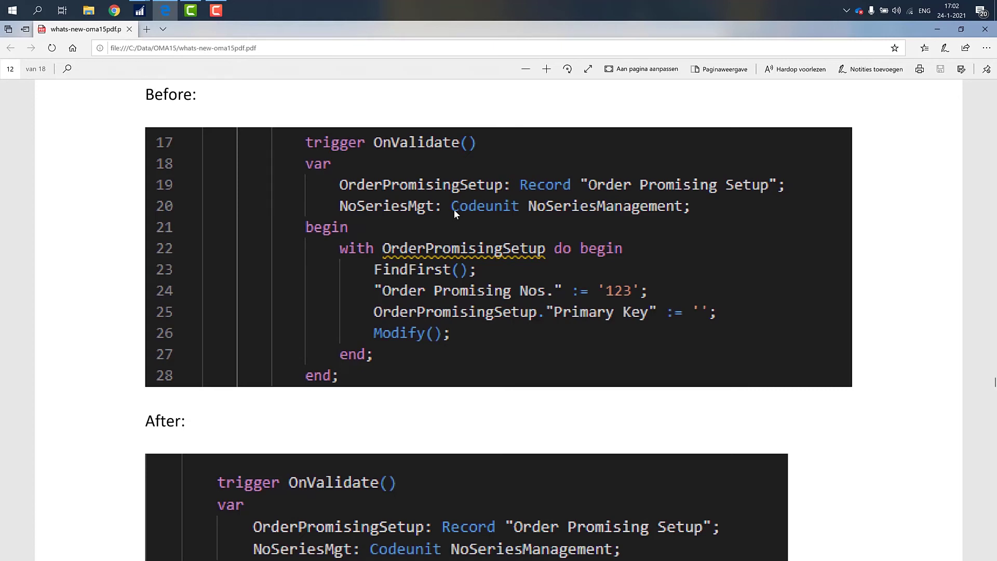
{"action": "scroll", "coordinate": [368, 258], "scroll_direction": "down", "scroll_amount": 5}
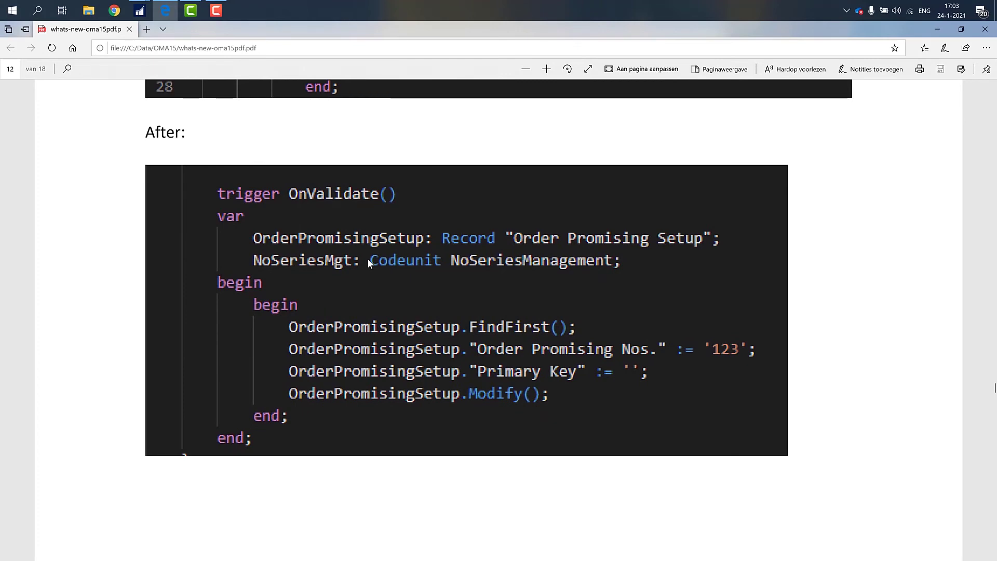
{"action": "scroll", "coordinate": [368, 259], "scroll_direction": "down", "scroll_amount": 1}
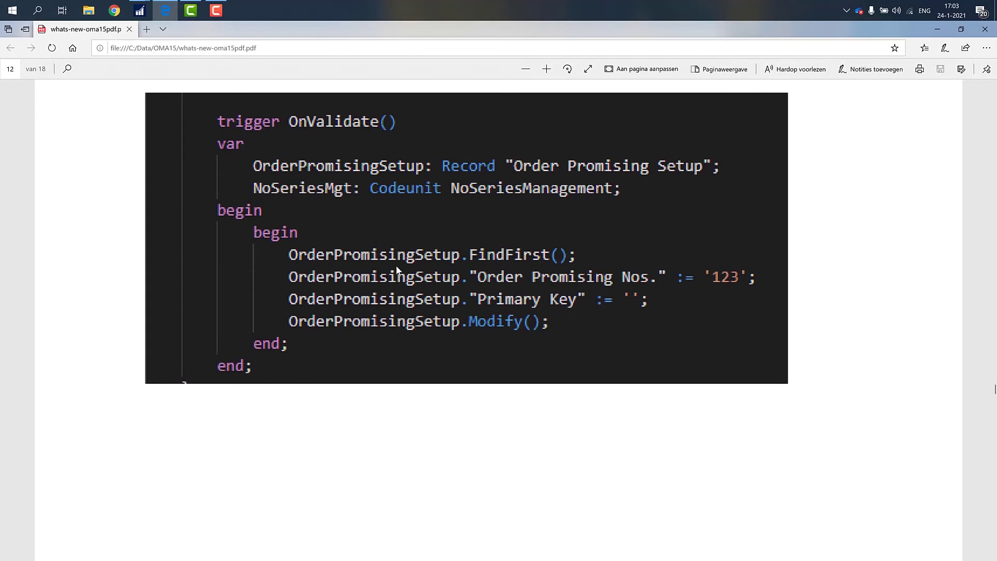
{"action": "scroll", "coordinate": [467, 255], "scroll_direction": "up", "scroll_amount": 6}
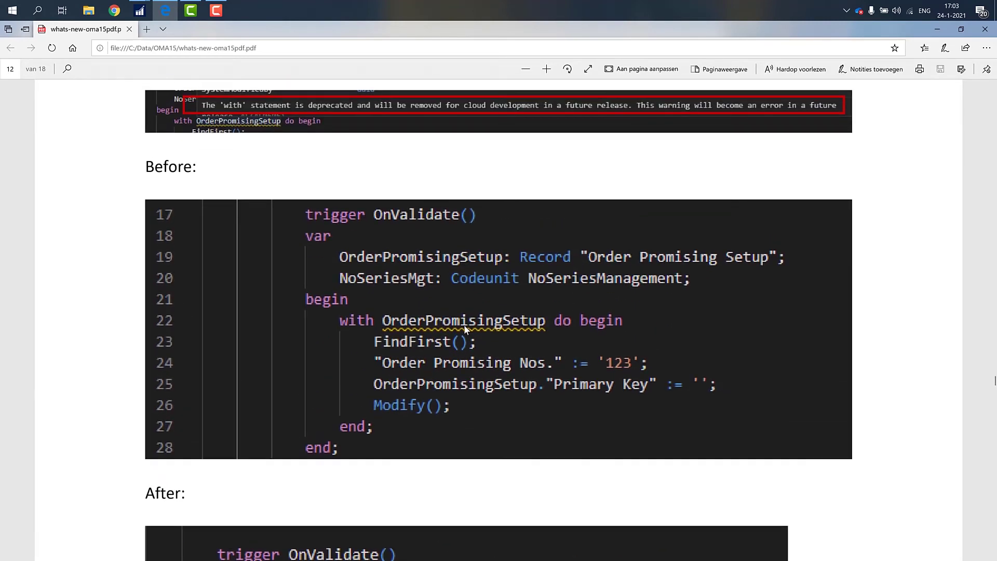
{"action": "scroll", "coordinate": [463, 325], "scroll_direction": "down", "scroll_amount": 5}
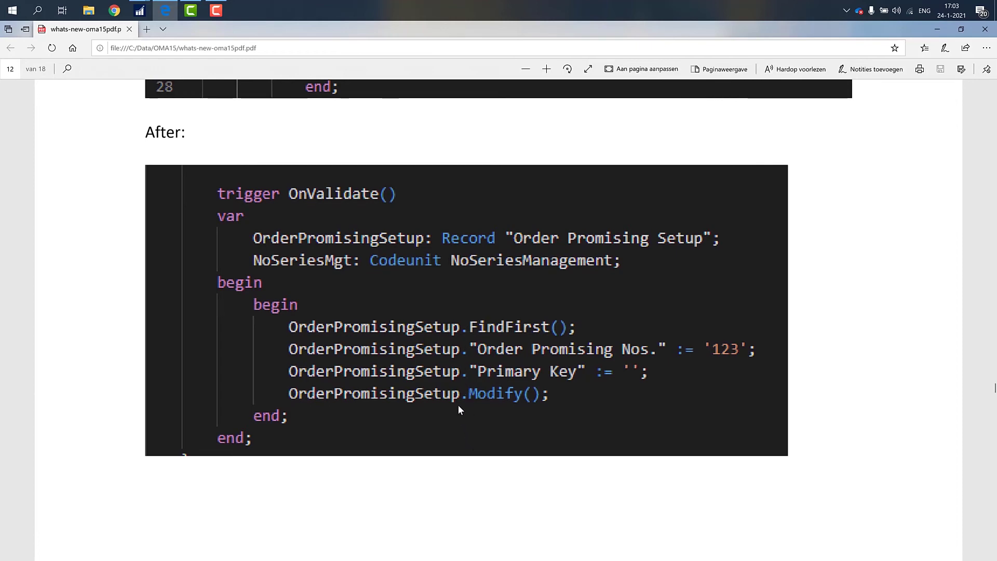
{"action": "scroll", "coordinate": [458, 406], "scroll_direction": "down", "scroll_amount": 2}
Step: Highlight and deselect 'Rec.' in the Add Rec. text, then read on to the Rec."No." after-example
{"action": "scroll", "coordinate": [460, 410], "scroll_direction": "down", "scroll_amount": 6}
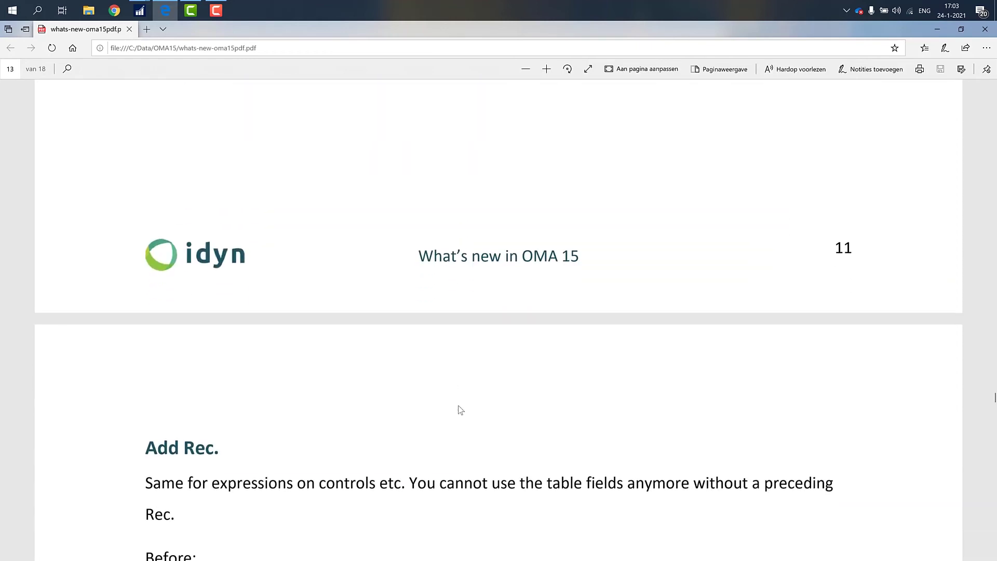
{"action": "scroll", "coordinate": [458, 410], "scroll_direction": "down", "scroll_amount": 2}
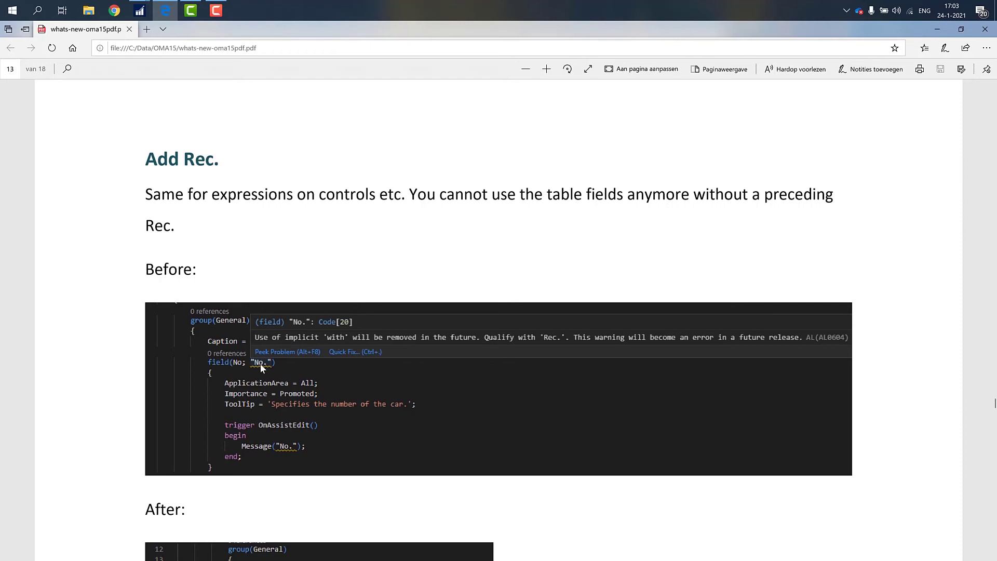
{"action": "double_click", "coordinate": [164, 230]}
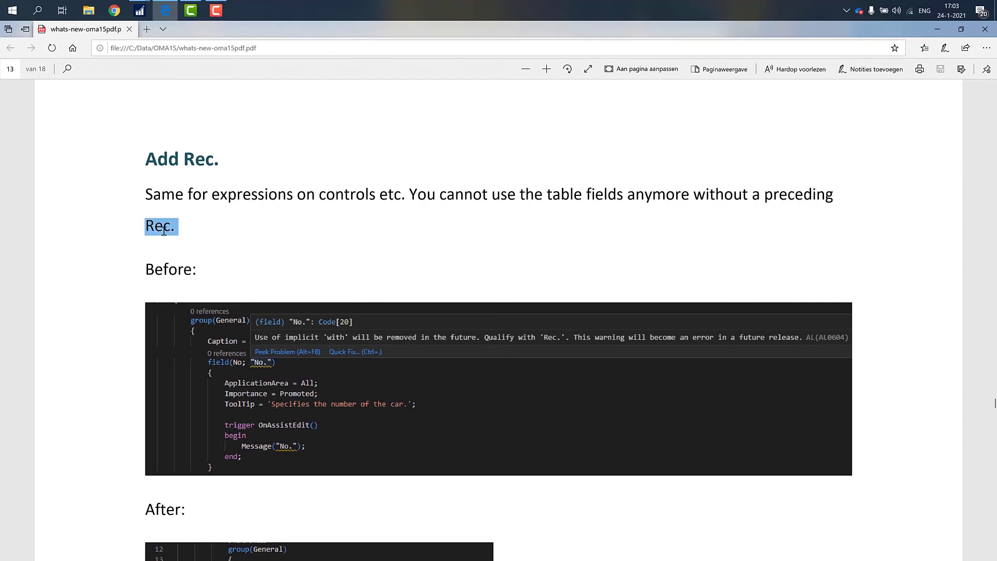
{"action": "left_click", "coordinate": [354, 265]}
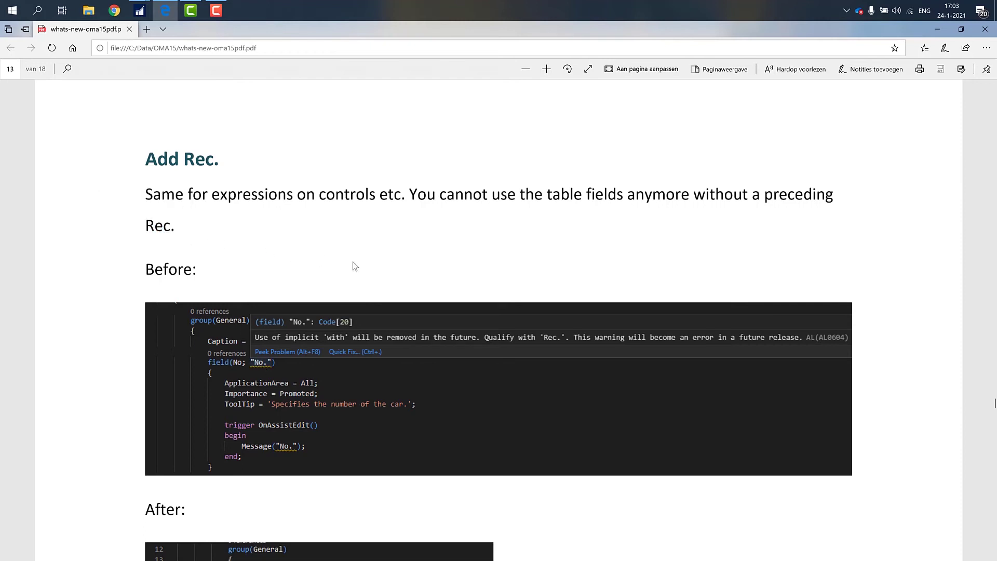
{"action": "scroll", "coordinate": [363, 265], "scroll_direction": "down", "scroll_amount": 1}
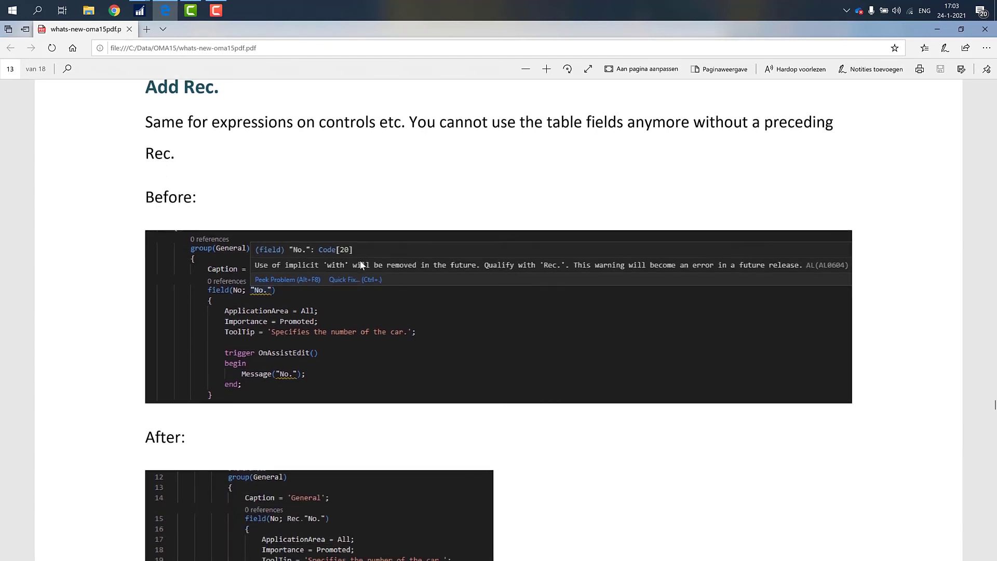
{"action": "scroll", "coordinate": [322, 300], "scroll_direction": "down", "scroll_amount": 1}
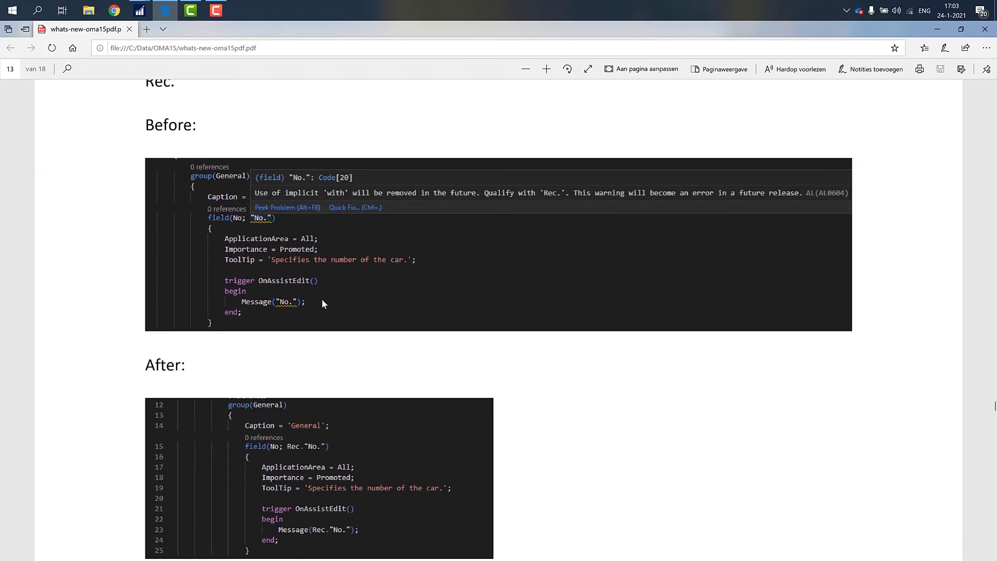
{"action": "scroll", "coordinate": [322, 300], "scroll_direction": "up", "scroll_amount": 1}
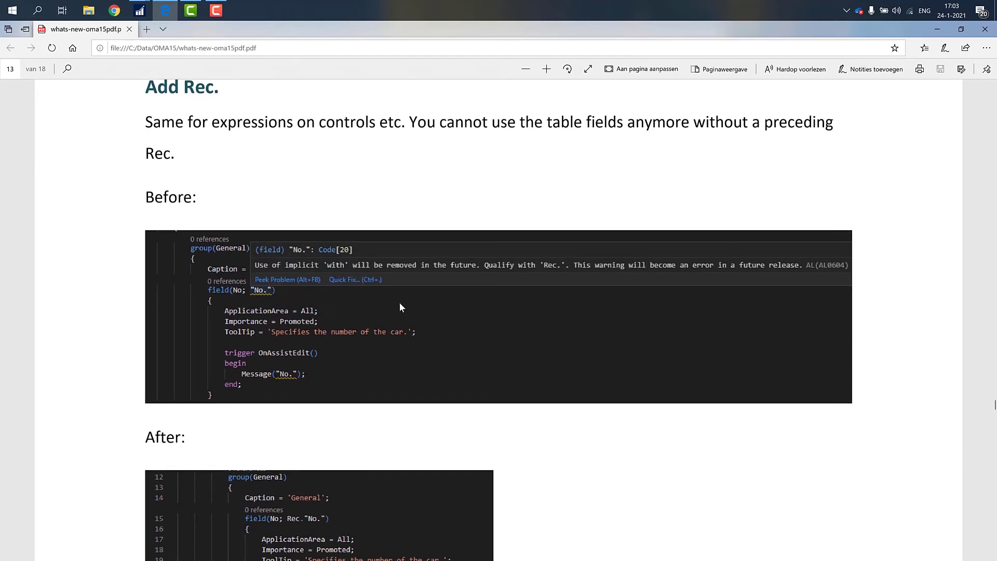
{"action": "scroll", "coordinate": [459, 306], "scroll_direction": "down", "scroll_amount": 3}
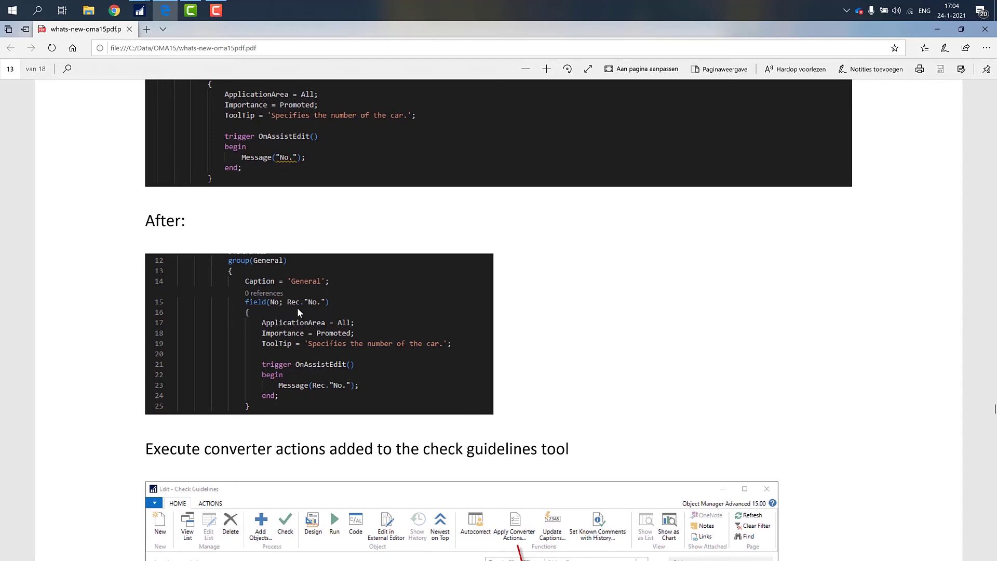
Step: Scroll through the Check Guidelines screenshot with Add Parentheses, Remove WITH statements and Add Rec. ticked
{"action": "scroll", "coordinate": [297, 307], "scroll_direction": "down", "scroll_amount": 5}
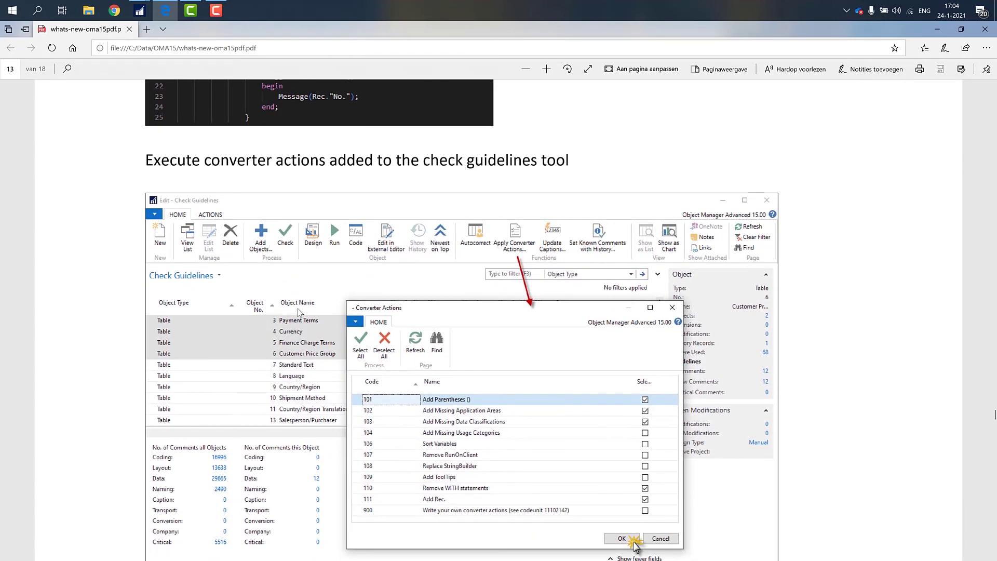
{"action": "scroll", "coordinate": [298, 311], "scroll_direction": "down", "scroll_amount": 1}
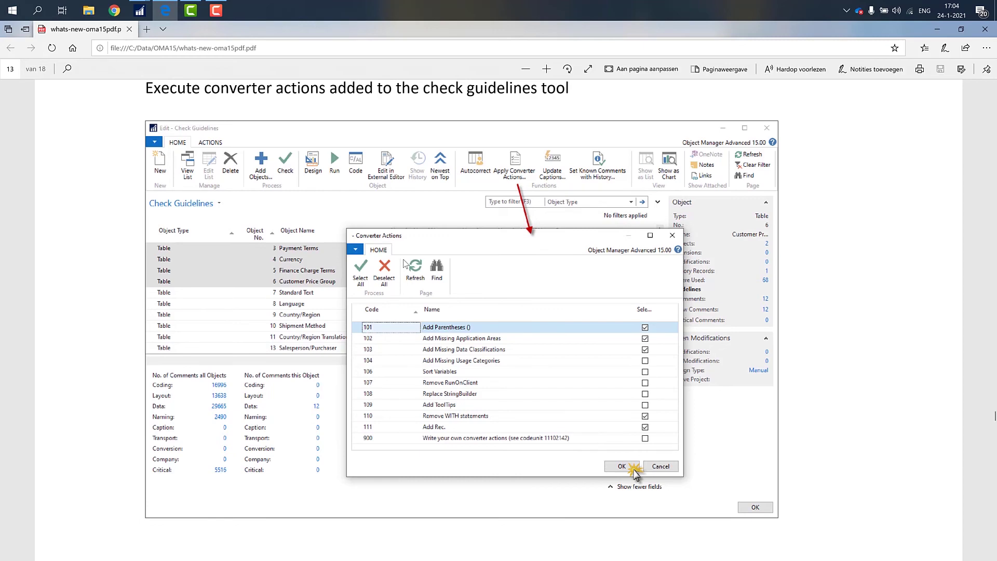
{"action": "scroll", "coordinate": [404, 262], "scroll_direction": "down", "scroll_amount": 5}
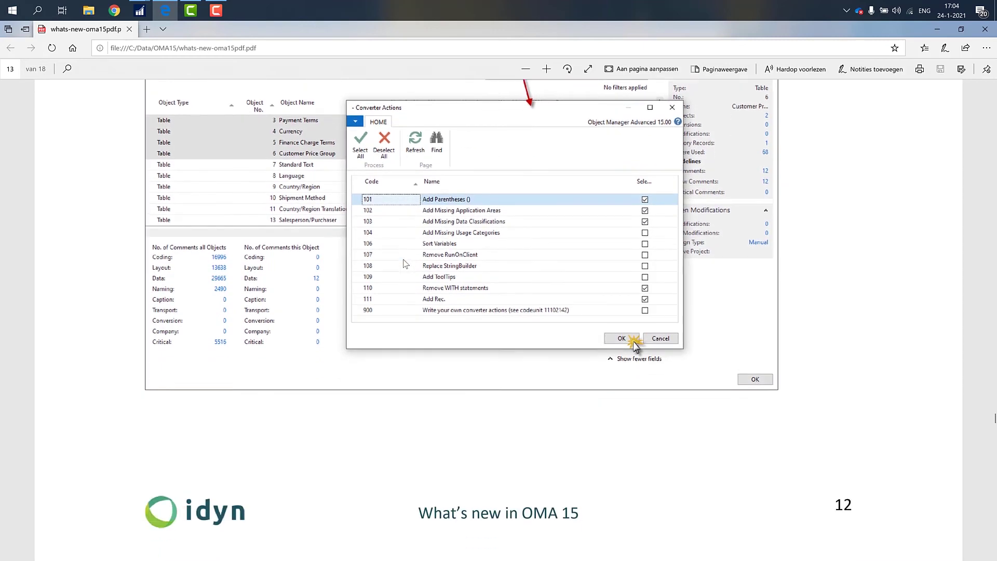
Step: Scroll past the Navgate editor Converter Actions screenshot to the converter page heading on page 14
{"action": "scroll", "coordinate": [406, 263], "scroll_direction": "down", "scroll_amount": 10}
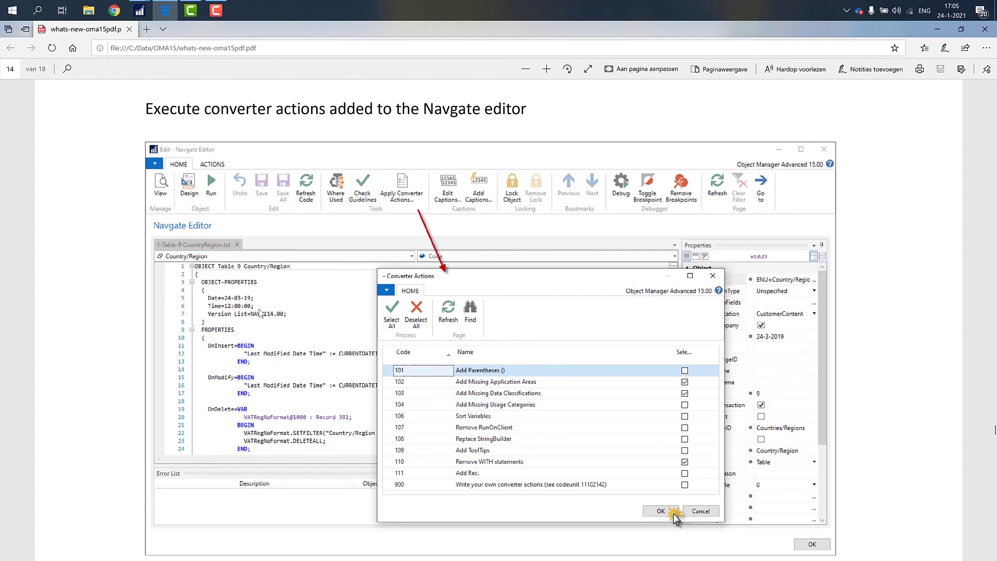
{"action": "scroll", "coordinate": [260, 312], "scroll_direction": "down", "scroll_amount": 5}
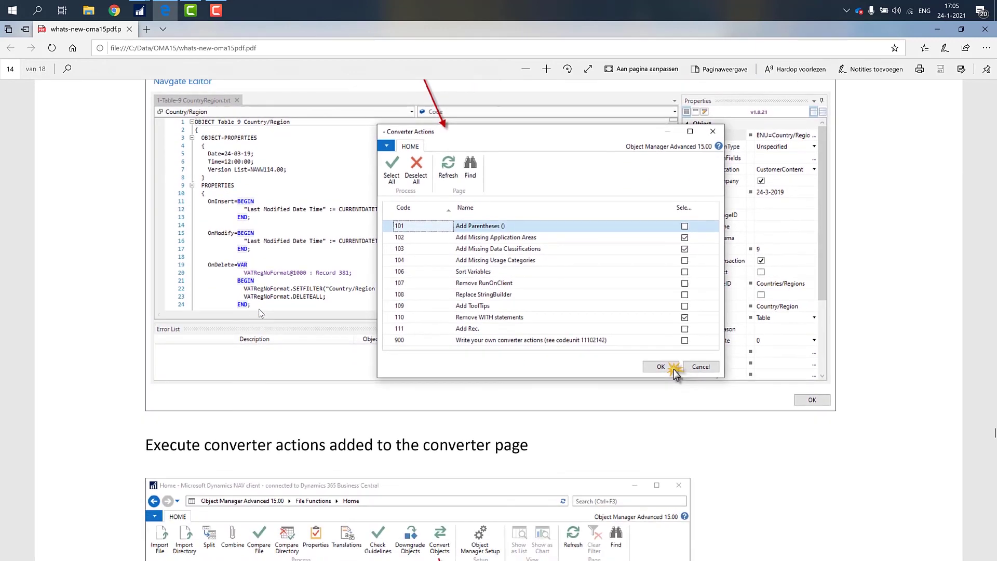
Step: Scroll through page 15 to the Run and Edit Table Data section's Intelligent Cloud Setup example
{"action": "scroll", "coordinate": [260, 312], "scroll_direction": "down", "scroll_amount": 2}
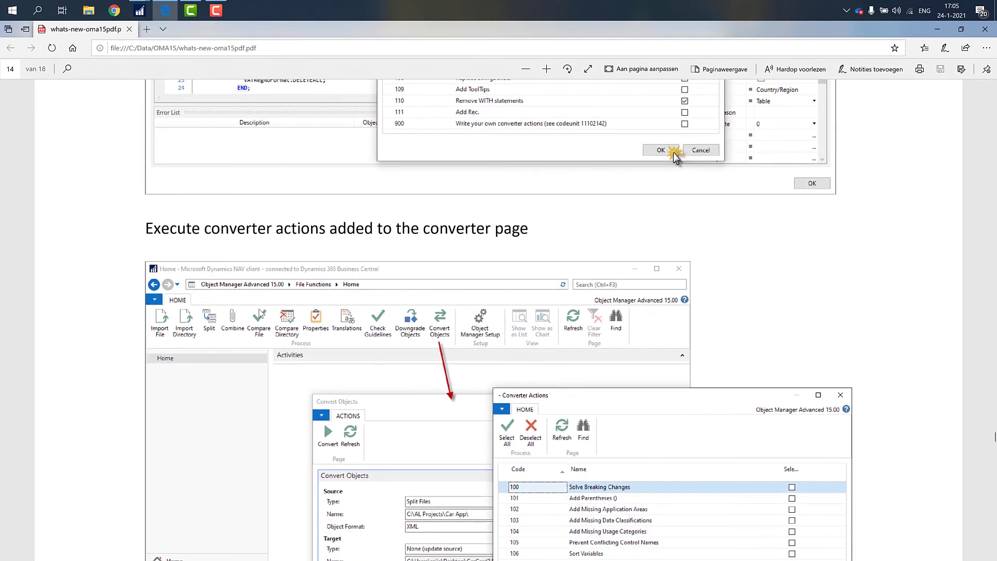
{"action": "scroll", "coordinate": [261, 314], "scroll_direction": "down", "scroll_amount": 7}
{"action": "scroll", "coordinate": [260, 314], "scroll_direction": "down", "scroll_amount": 8}
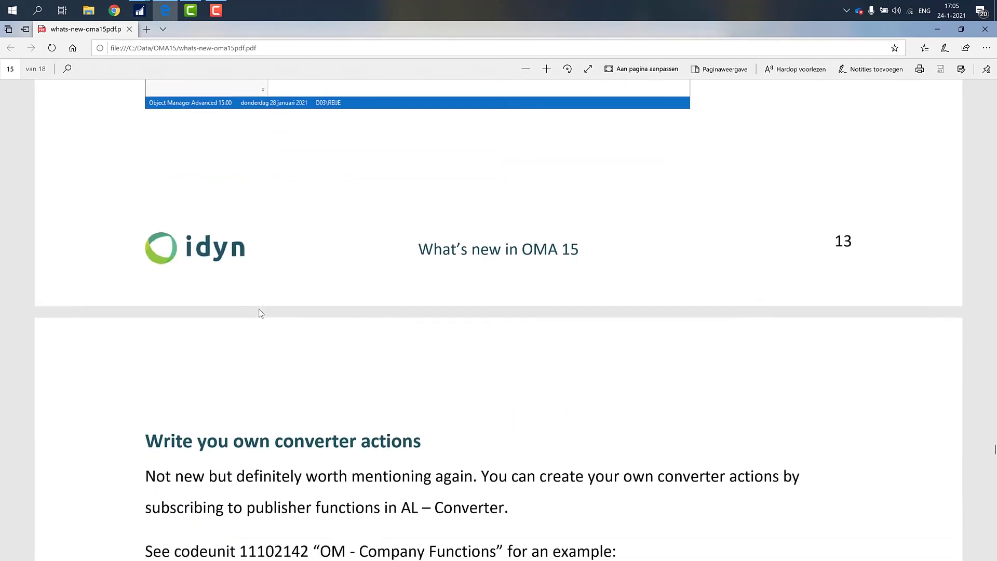
{"action": "scroll", "coordinate": [259, 309], "scroll_direction": "down", "scroll_amount": 8}
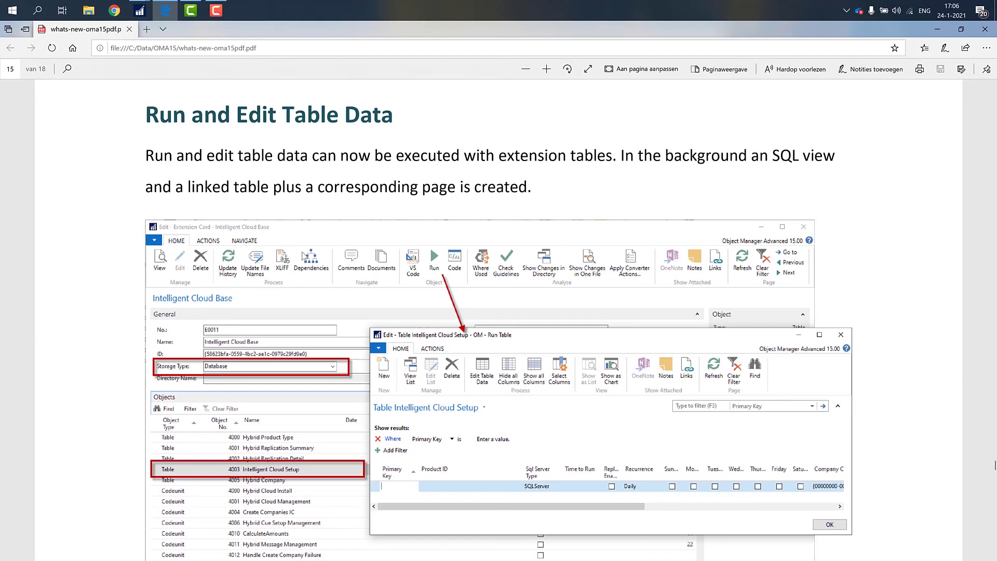
Step: Read past the Translation Tool XLIFF screenshot to the Search String in Code and Create Table Wizard notes
{"action": "scroll", "coordinate": [305, 192], "scroll_direction": "down", "scroll_amount": 10}
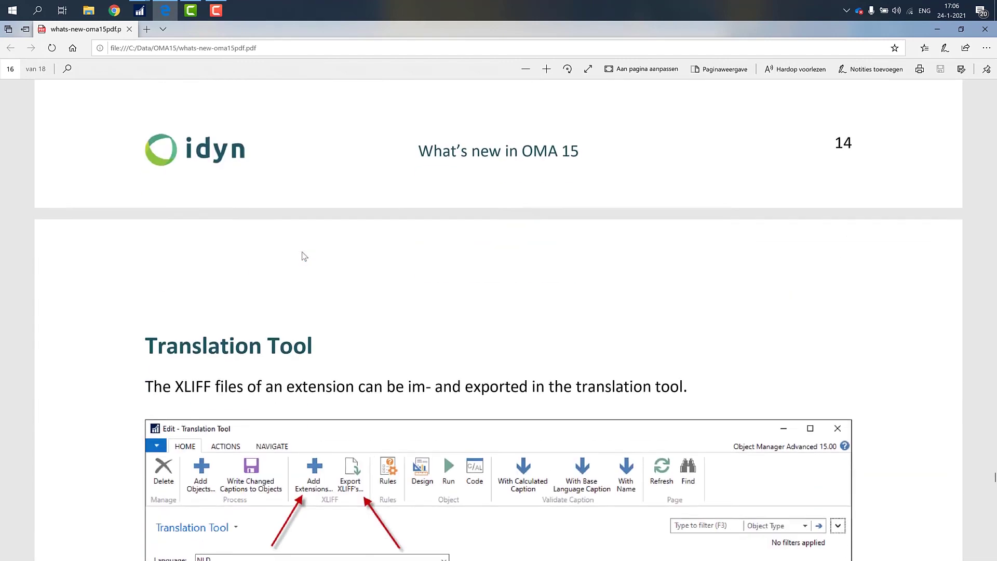
{"action": "scroll", "coordinate": [304, 255], "scroll_direction": "down", "scroll_amount": 4}
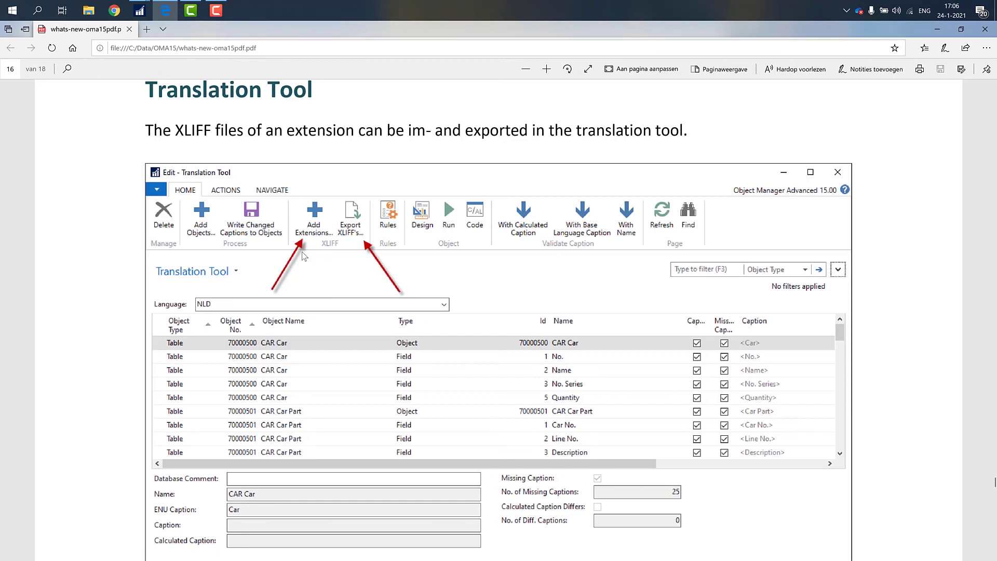
{"action": "scroll", "coordinate": [443, 311], "scroll_direction": "down", "scroll_amount": 3}
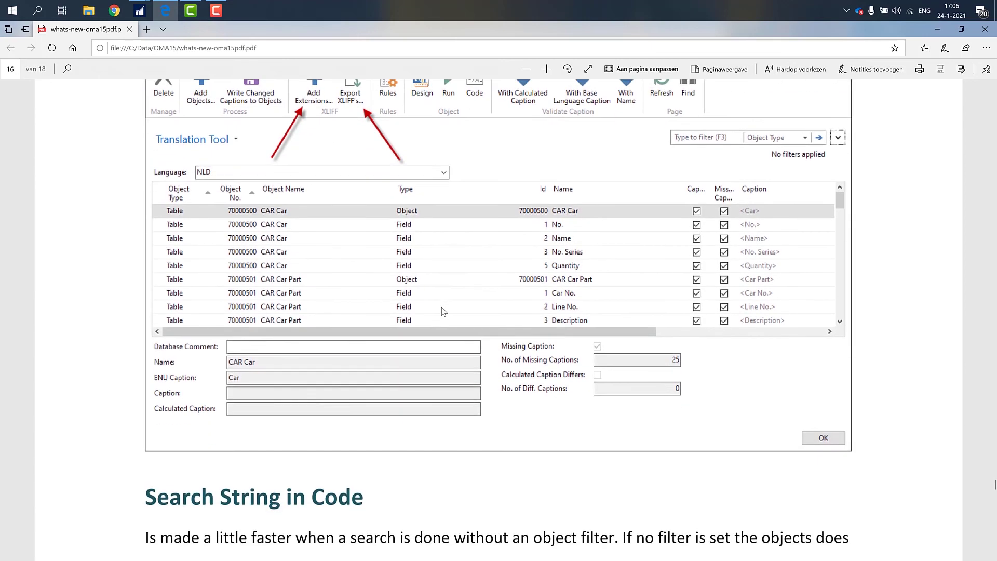
{"action": "scroll", "coordinate": [685, 243], "scroll_direction": "down", "scroll_amount": 2}
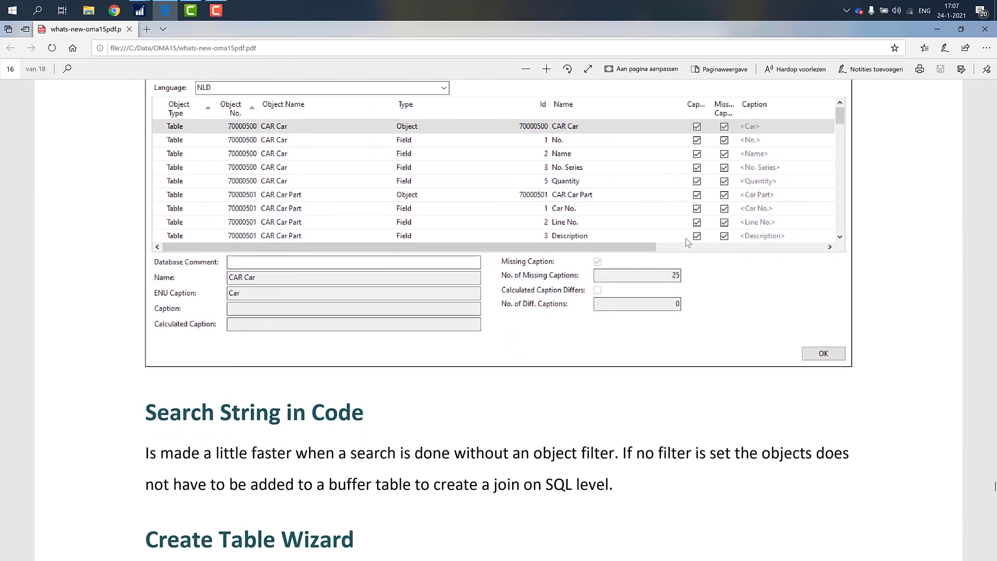
{"action": "scroll", "coordinate": [686, 238], "scroll_direction": "up", "scroll_amount": 3}
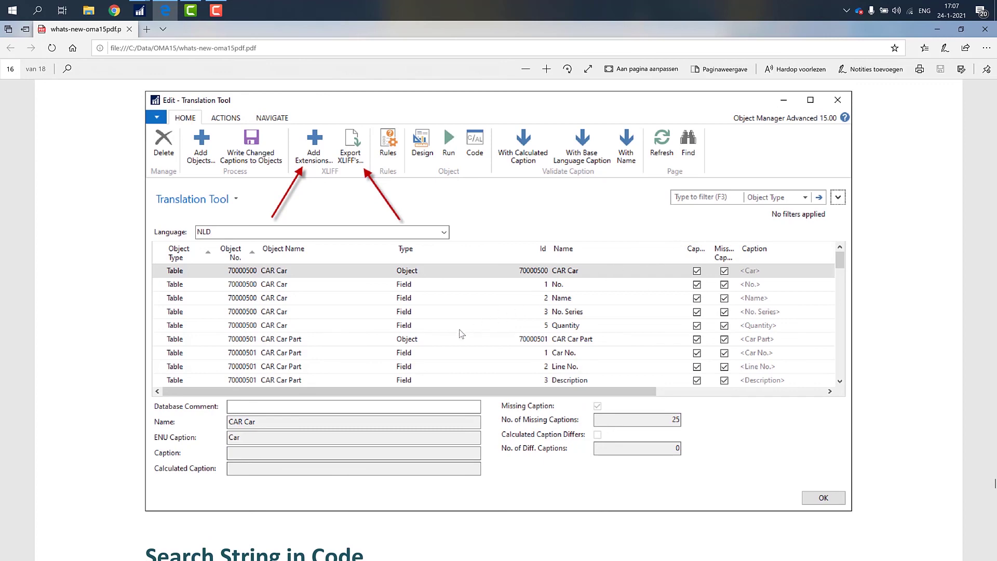
{"action": "scroll", "coordinate": [459, 329], "scroll_direction": "down", "scroll_amount": 3}
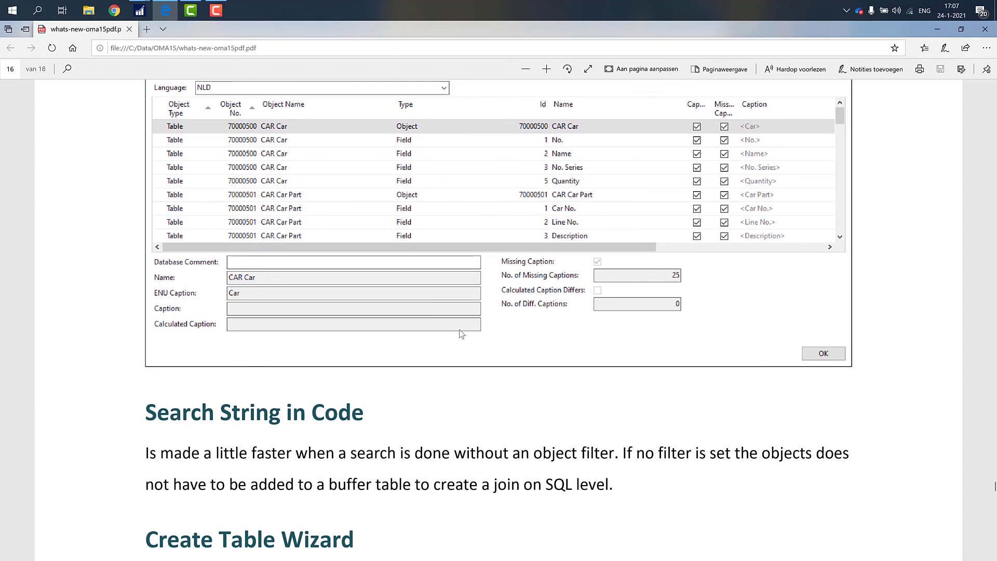
{"action": "scroll", "coordinate": [451, 301], "scroll_direction": "down", "scroll_amount": 7}
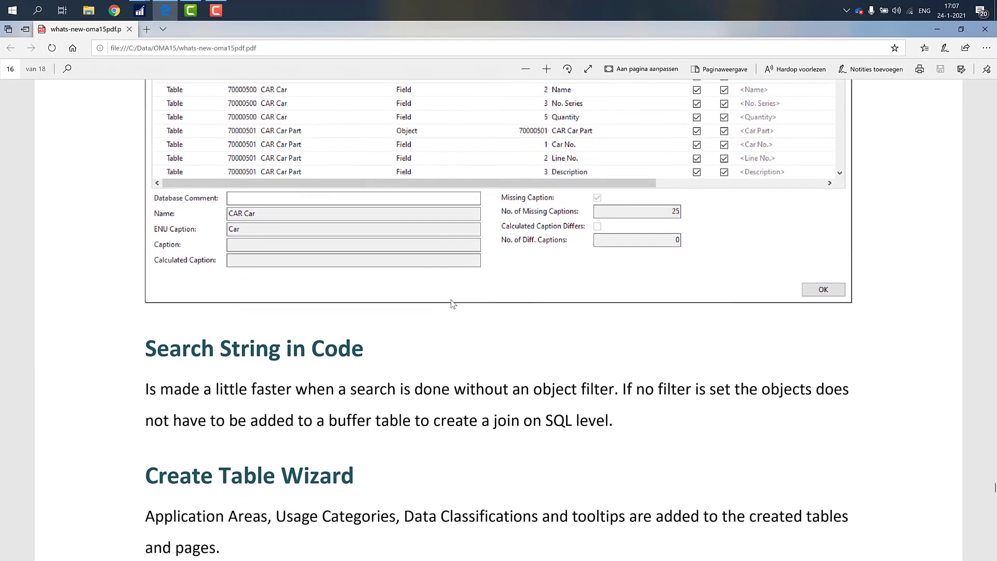
{"action": "scroll", "coordinate": [451, 300], "scroll_direction": "up", "scroll_amount": 10}
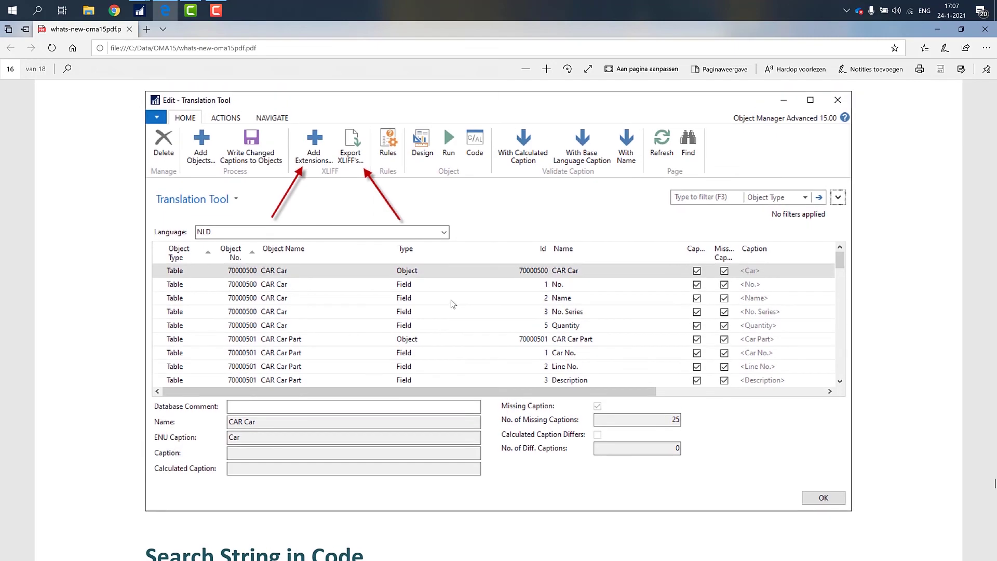
{"action": "scroll", "coordinate": [450, 300], "scroll_direction": "down", "scroll_amount": 10}
Step: Scroll to page 18 of 18 to read idyn's support and sales contact details
{"action": "scroll", "coordinate": [451, 300], "scroll_direction": "down", "scroll_amount": 18}
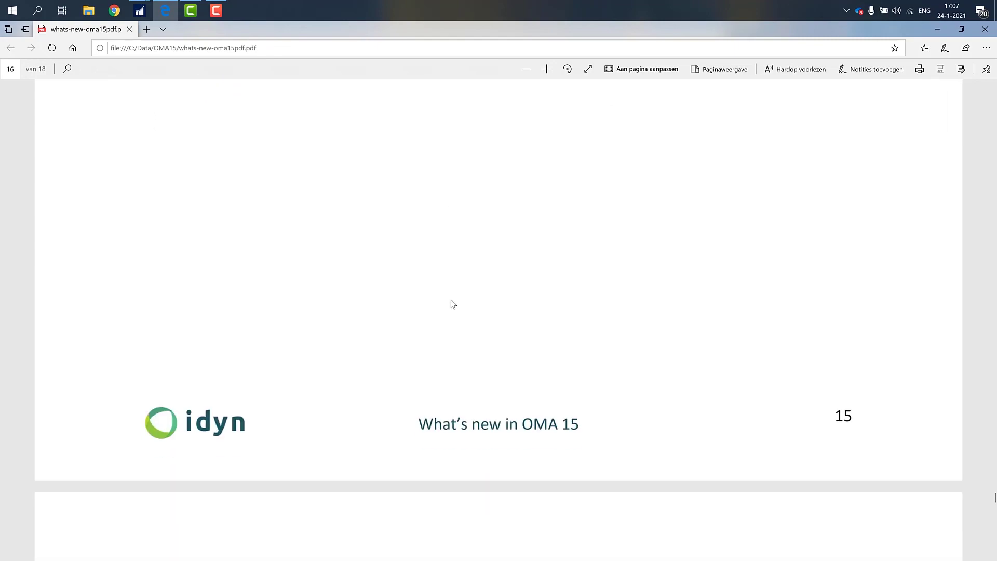
{"action": "scroll", "coordinate": [451, 300], "scroll_direction": "down", "scroll_amount": 15}
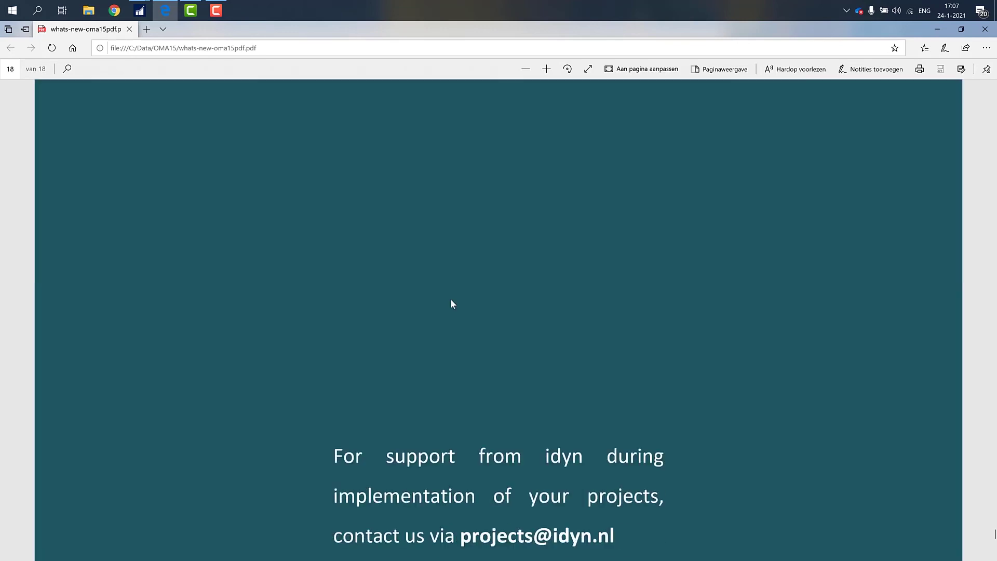